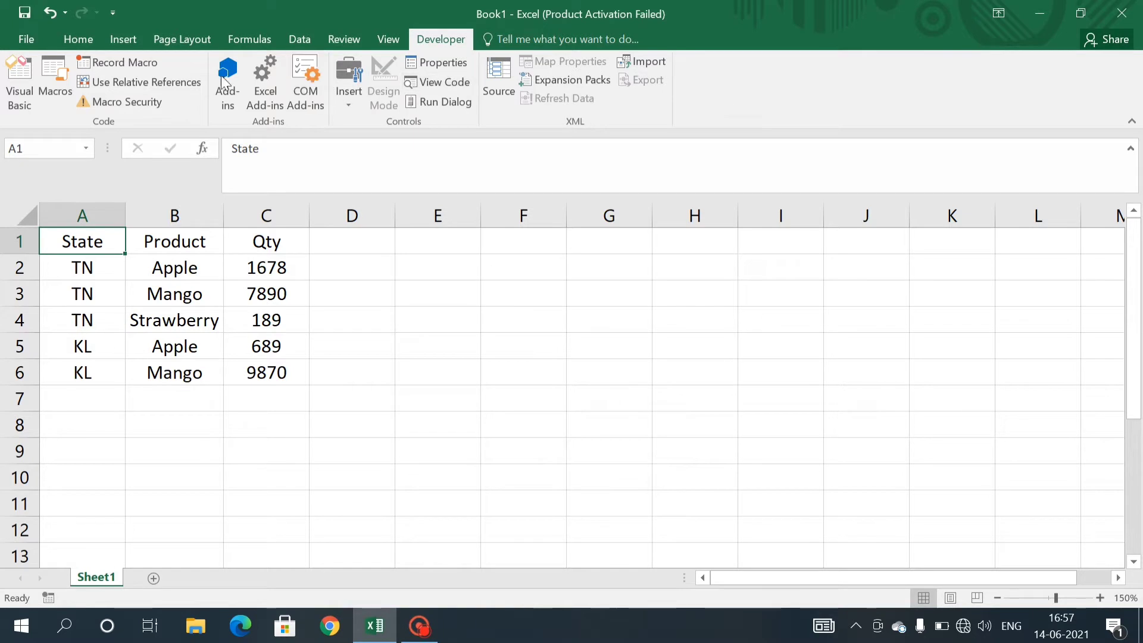
Step: Check the Customize Ribbon settings for the Developer tab and close them without making changes
left_click(77, 39)
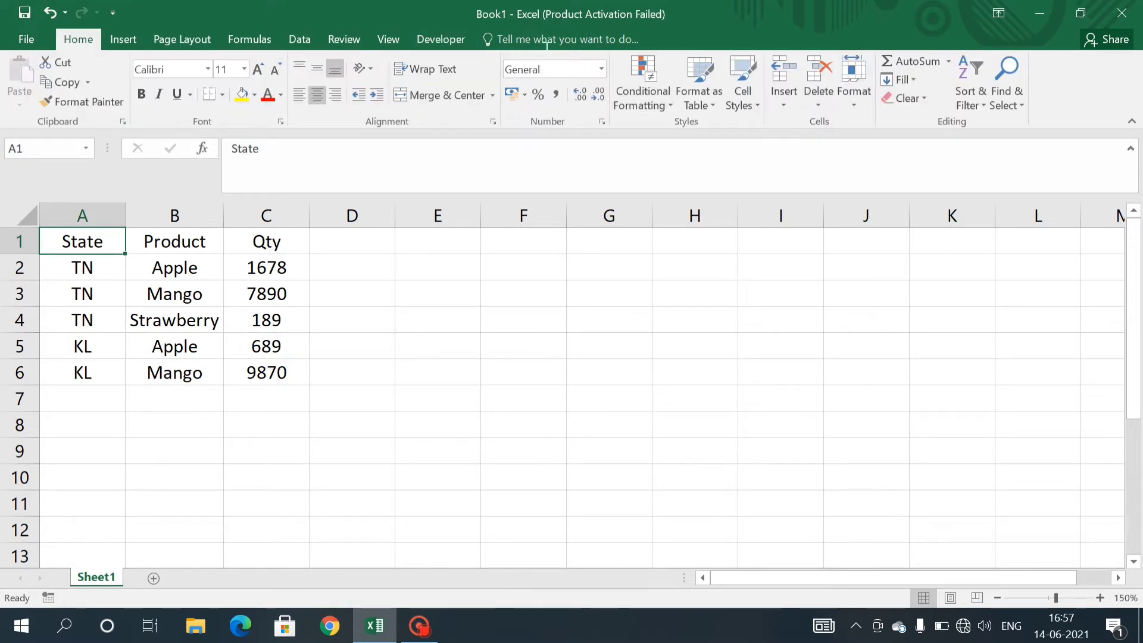
right_click(478, 74)
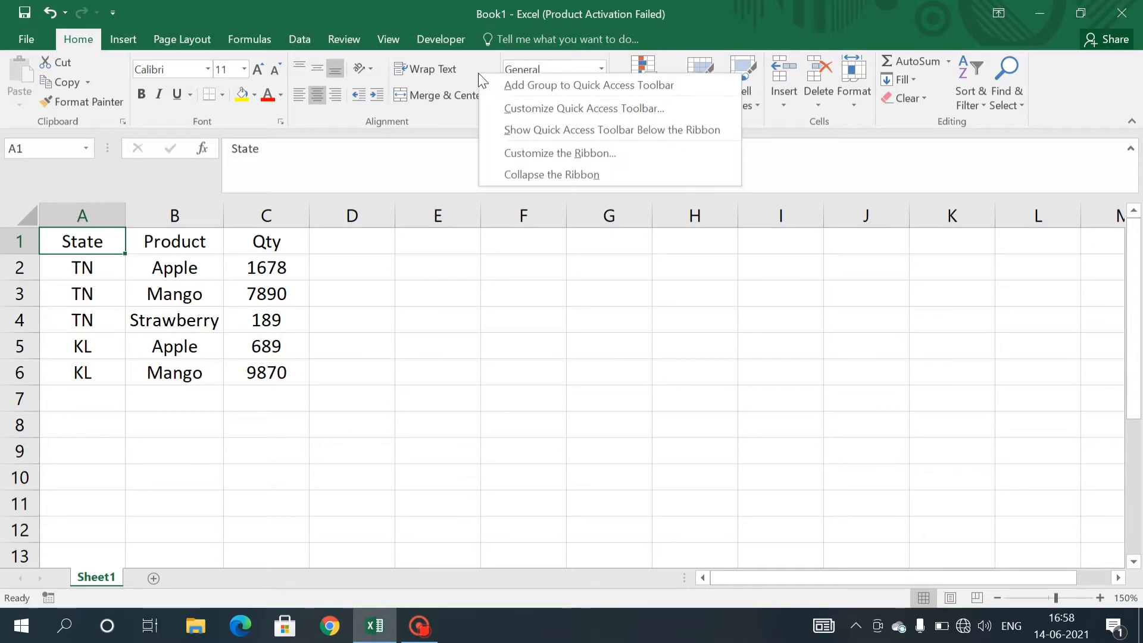
left_click(560, 155)
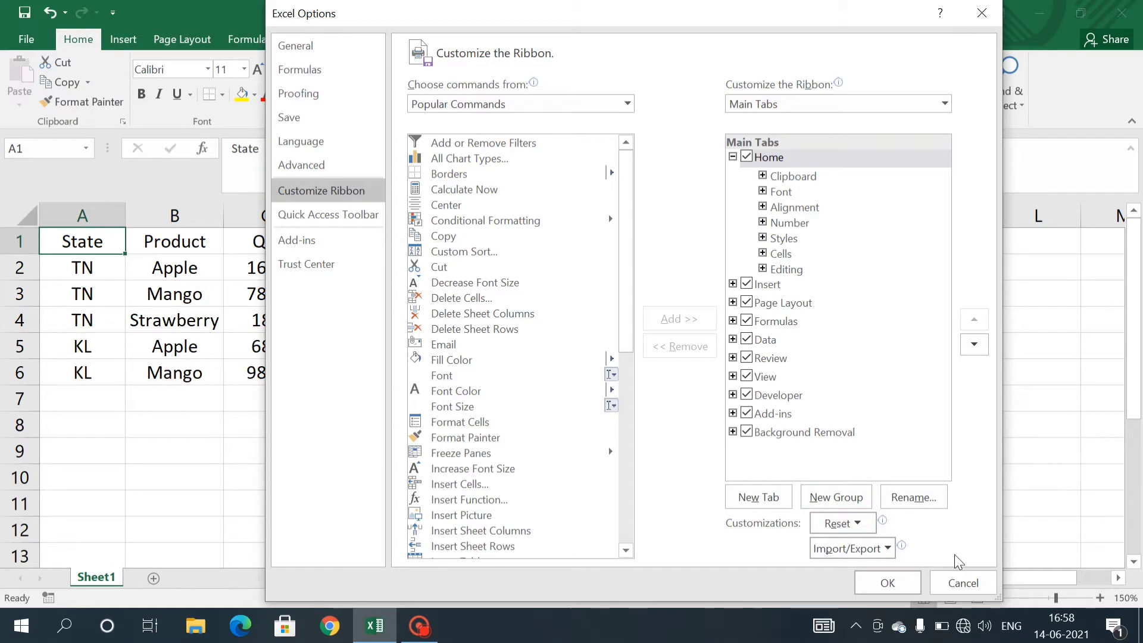
left_click(967, 582)
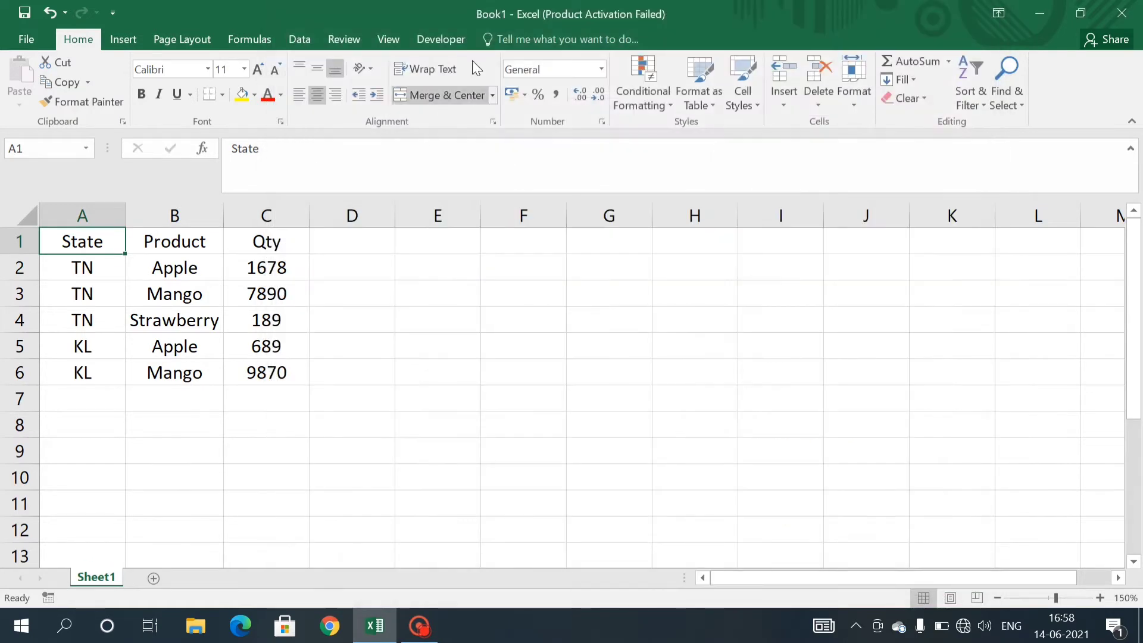
Step: Start setting up a new macro recording and name the macro "Filter by state"
left_click(452, 38)
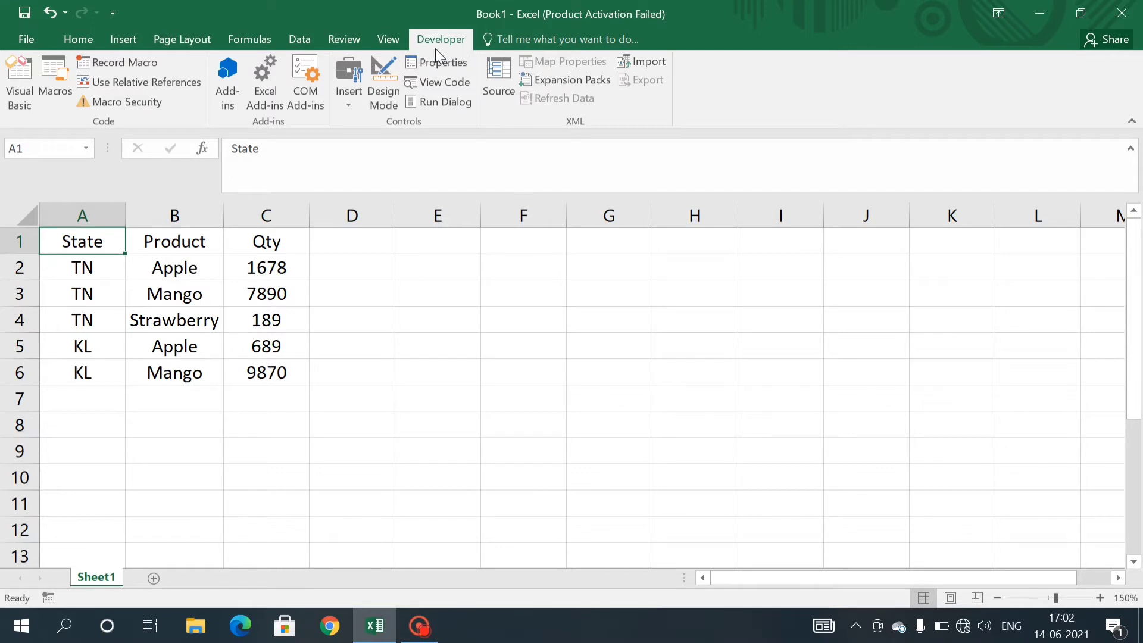
left_click(126, 66)
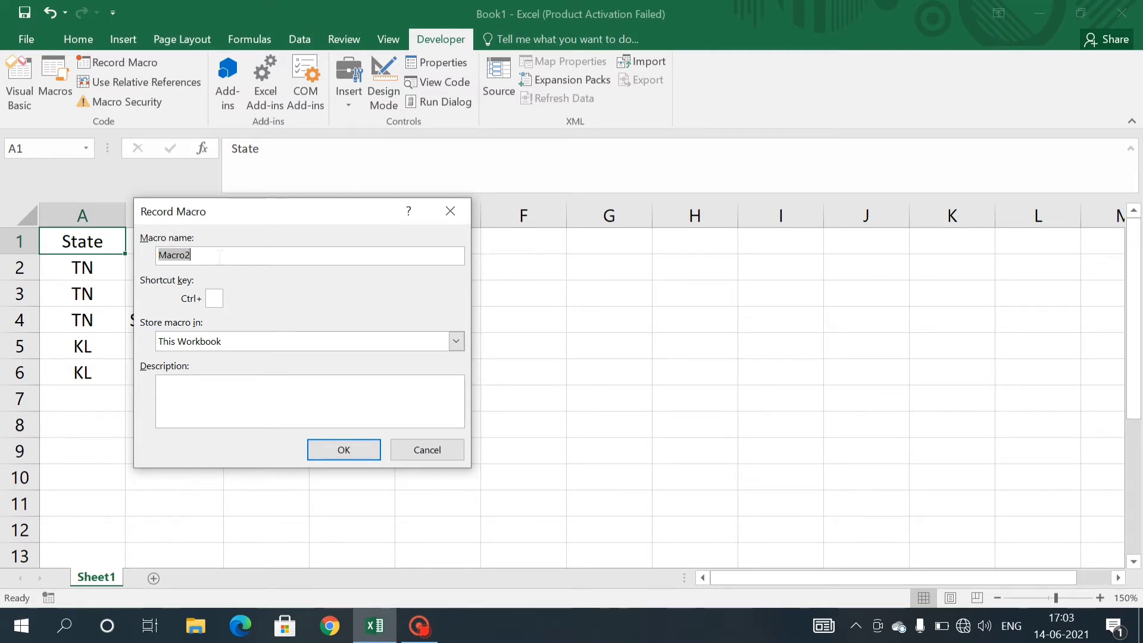
key("BackSpace")
type("F")
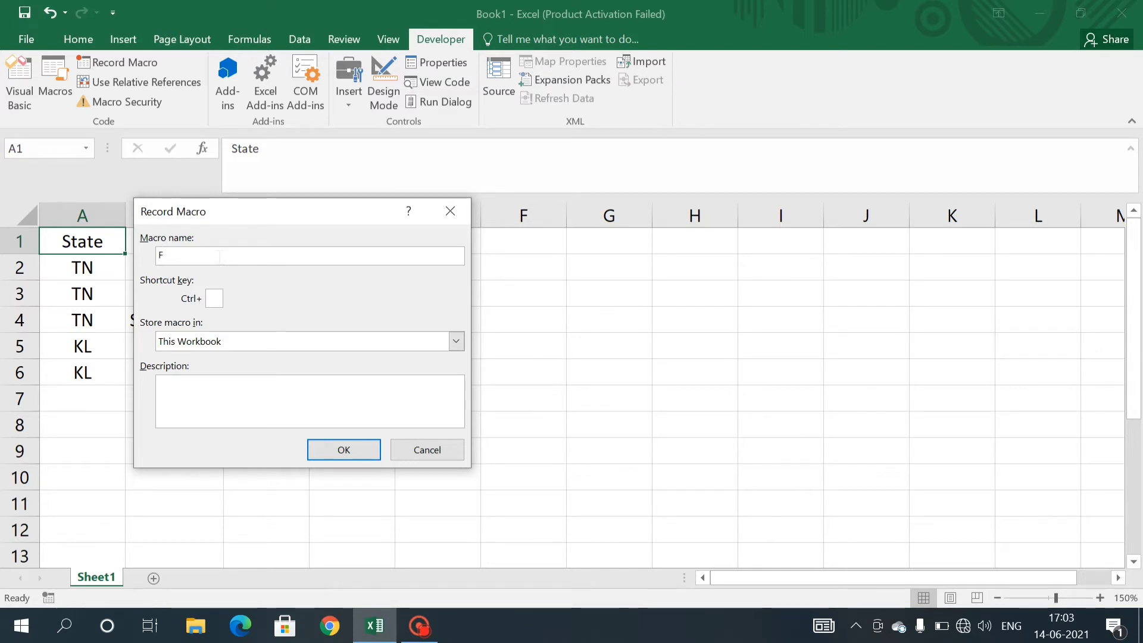
type("ilter by state")
left_click(221, 299)
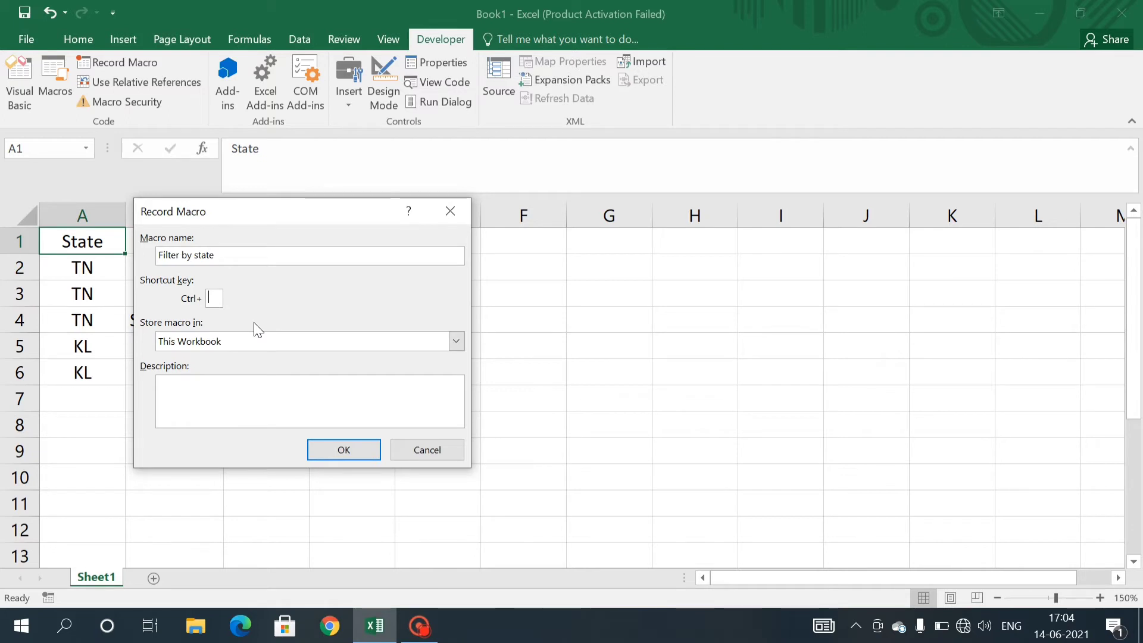
type("G")
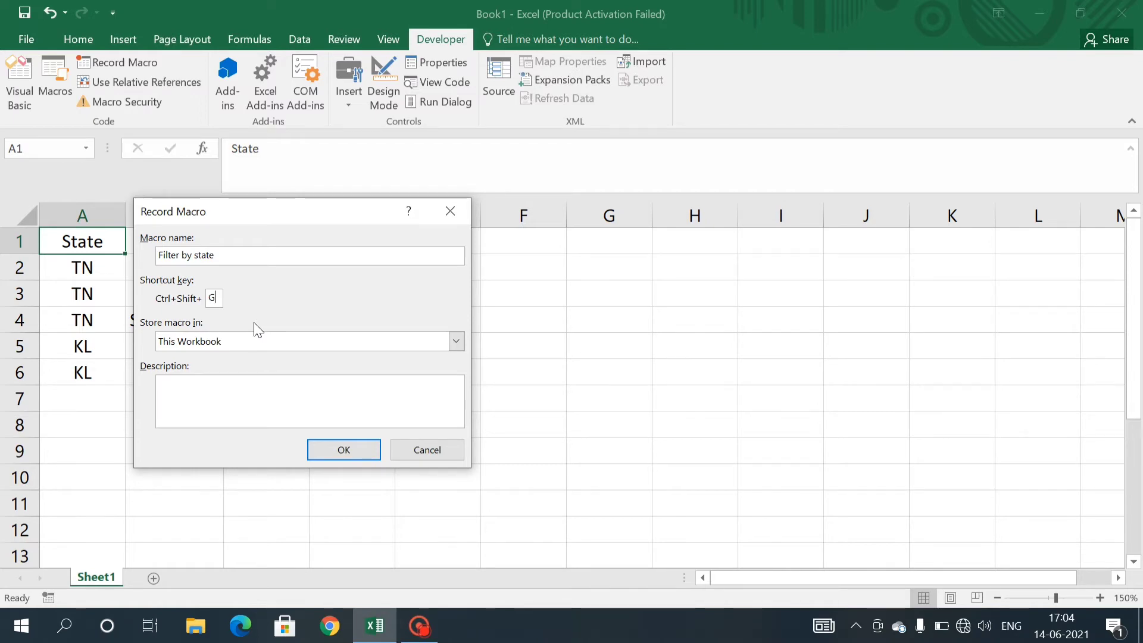
key("BackSpace")
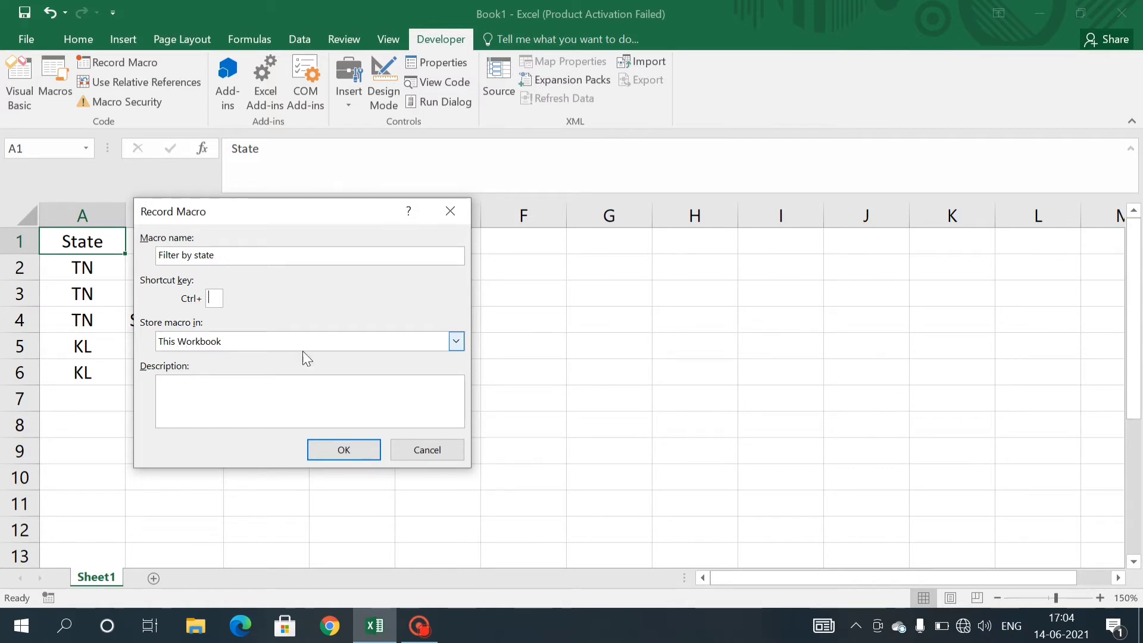
Step: Store the macro in This Workbook with the description "Filter by state", and try to start the recording
left_click(458, 343)
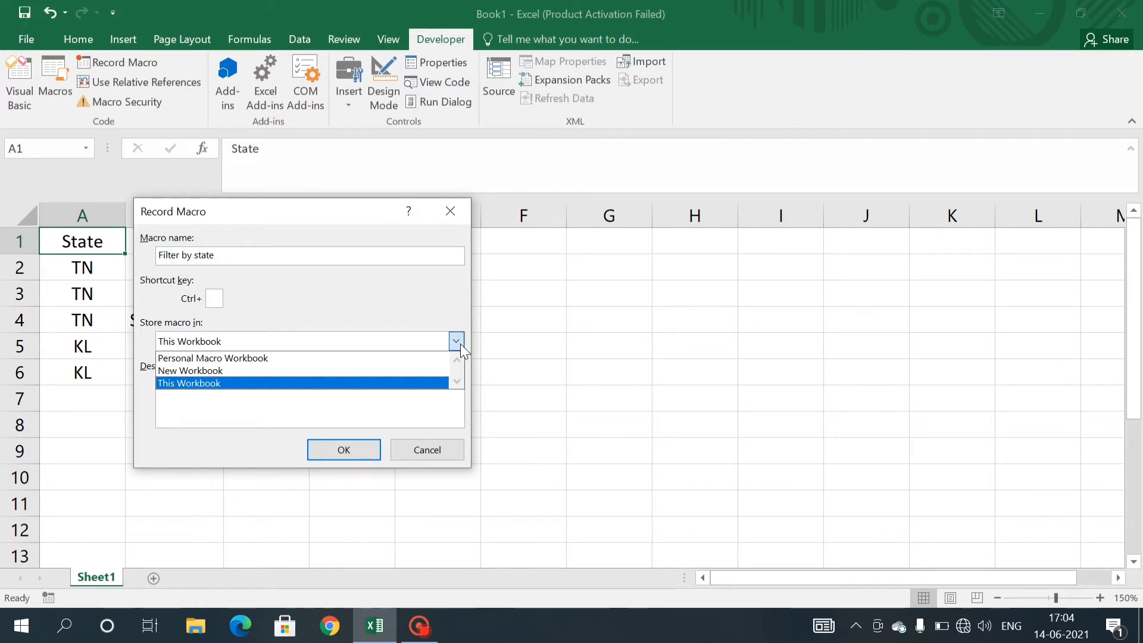
left_click(218, 382)
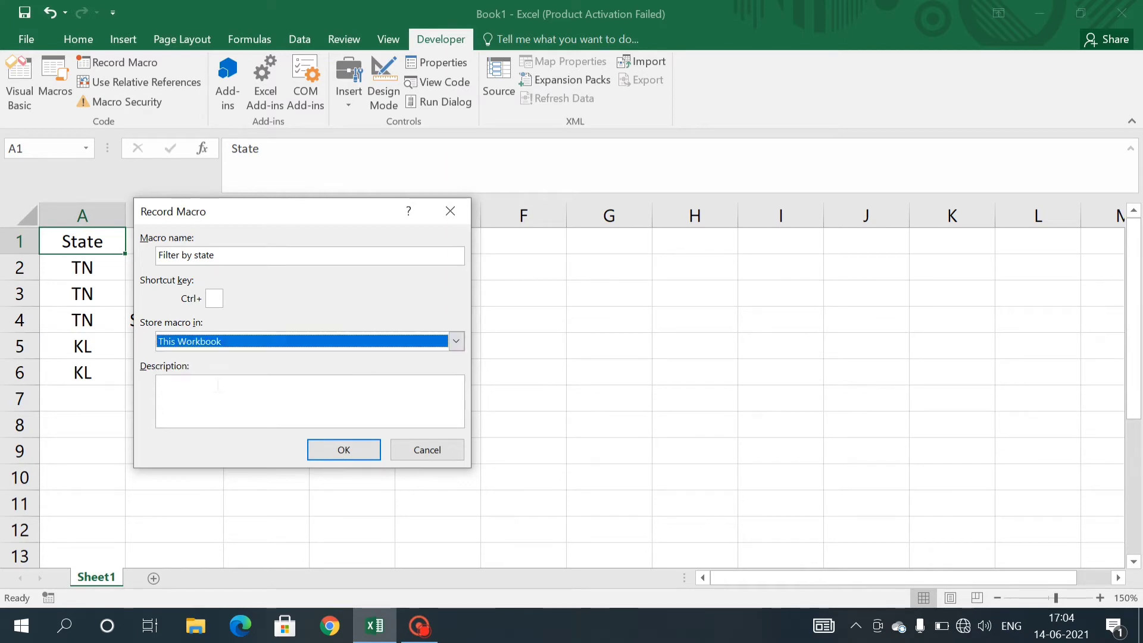
left_click(356, 384)
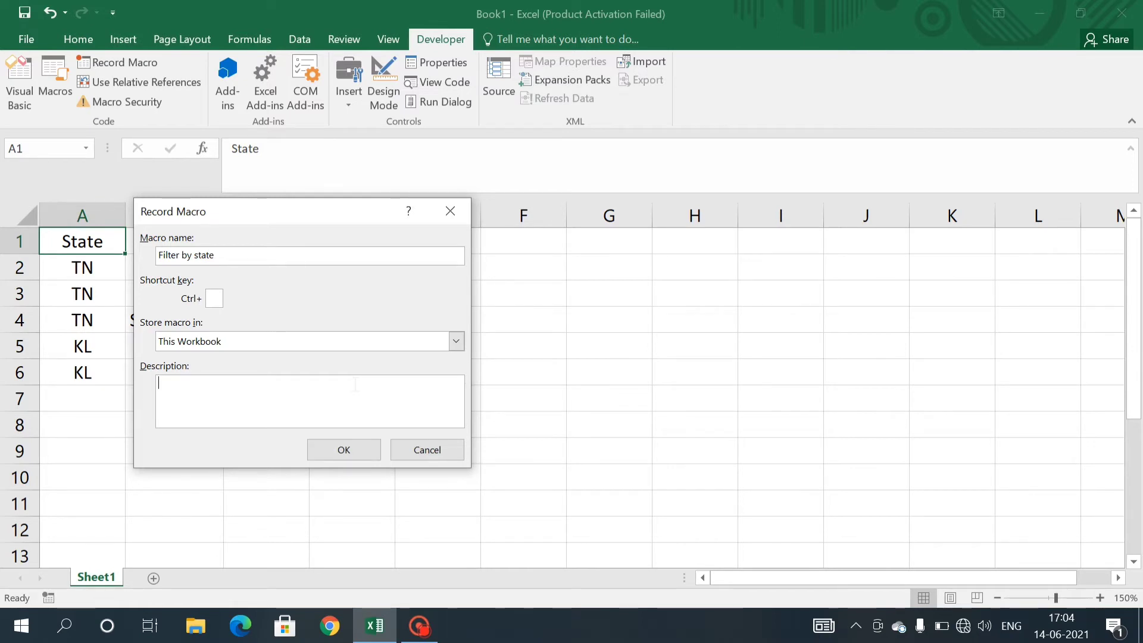
type("Filter by ")
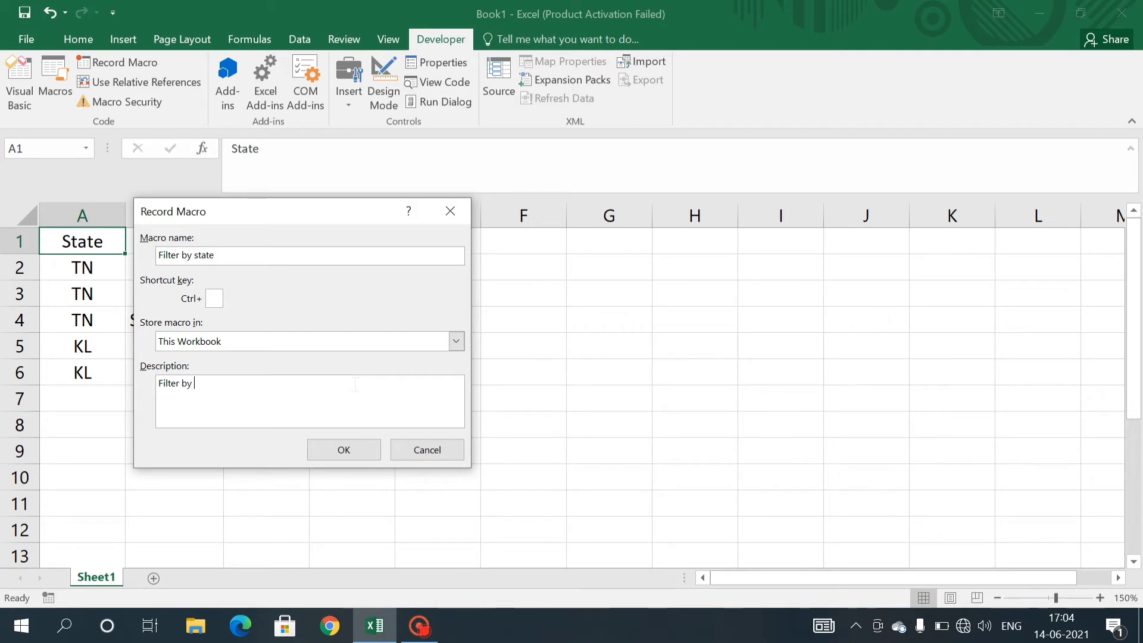
type("state")
left_click(345, 451)
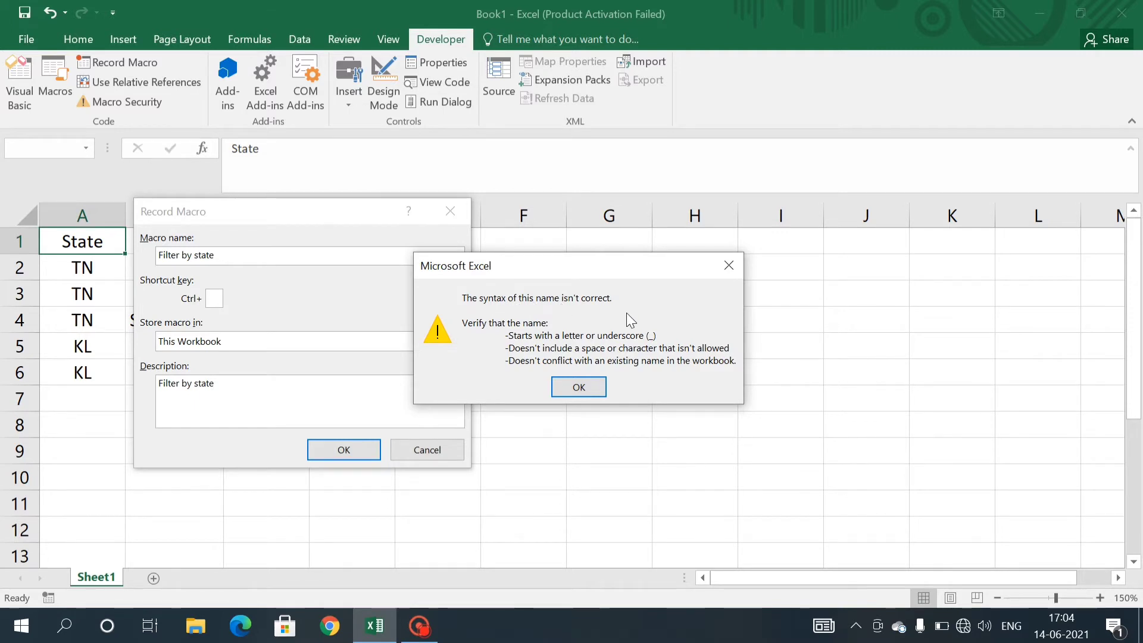
left_click(587, 388)
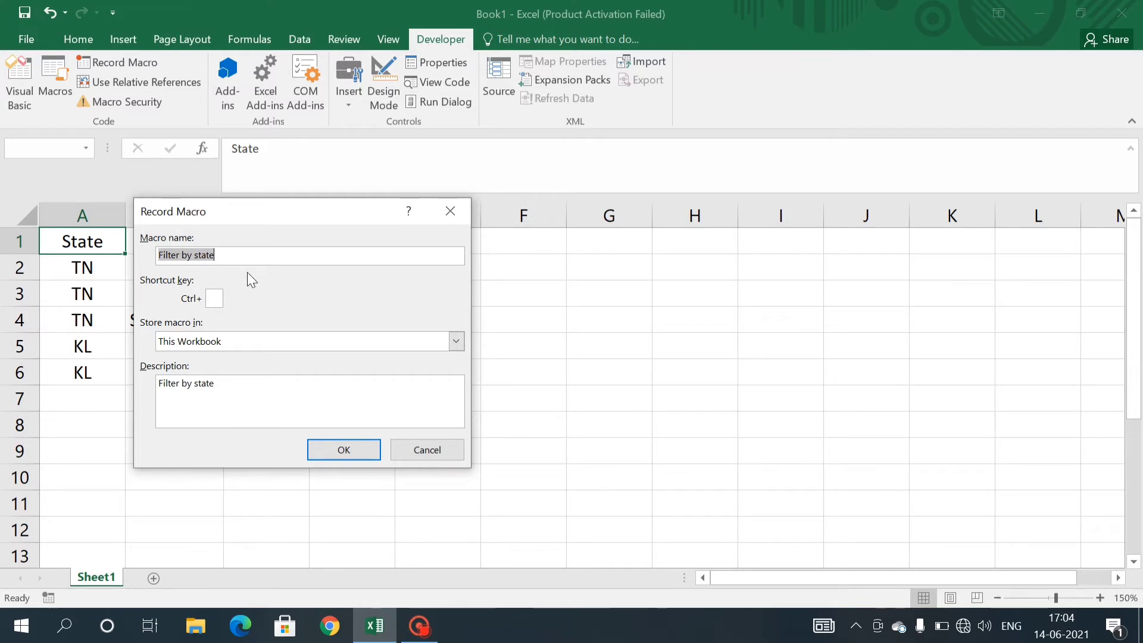
Step: Change the macro name to Filter_by_state and start recording
left_click(182, 254)
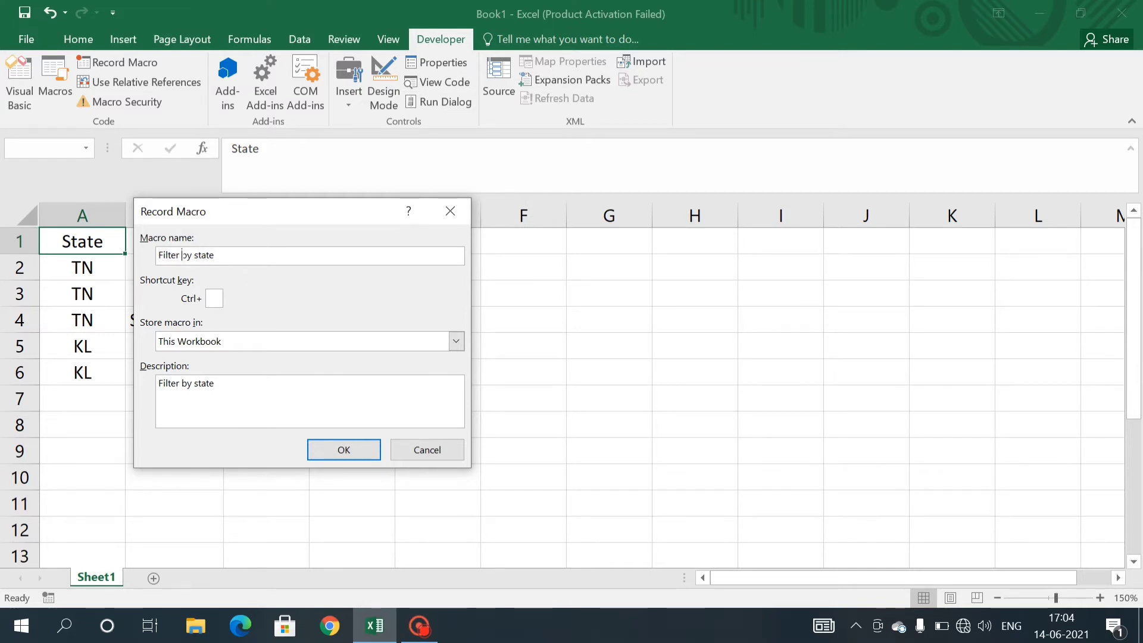
key("BackSpace")
type("_")
key("Delete")
type("_")
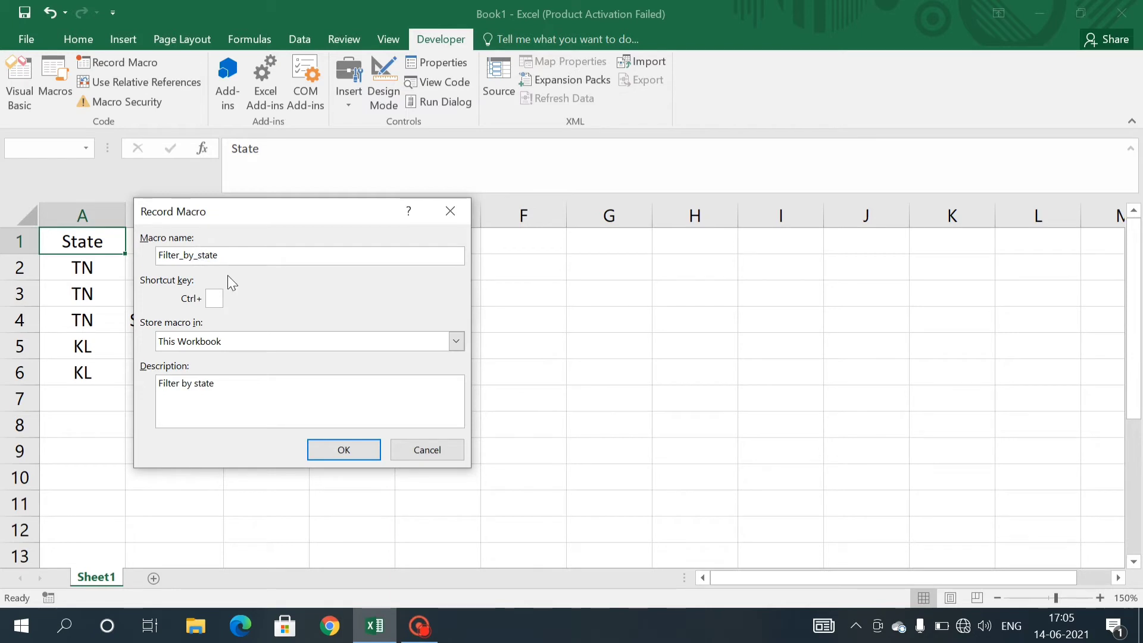
left_click(355, 448)
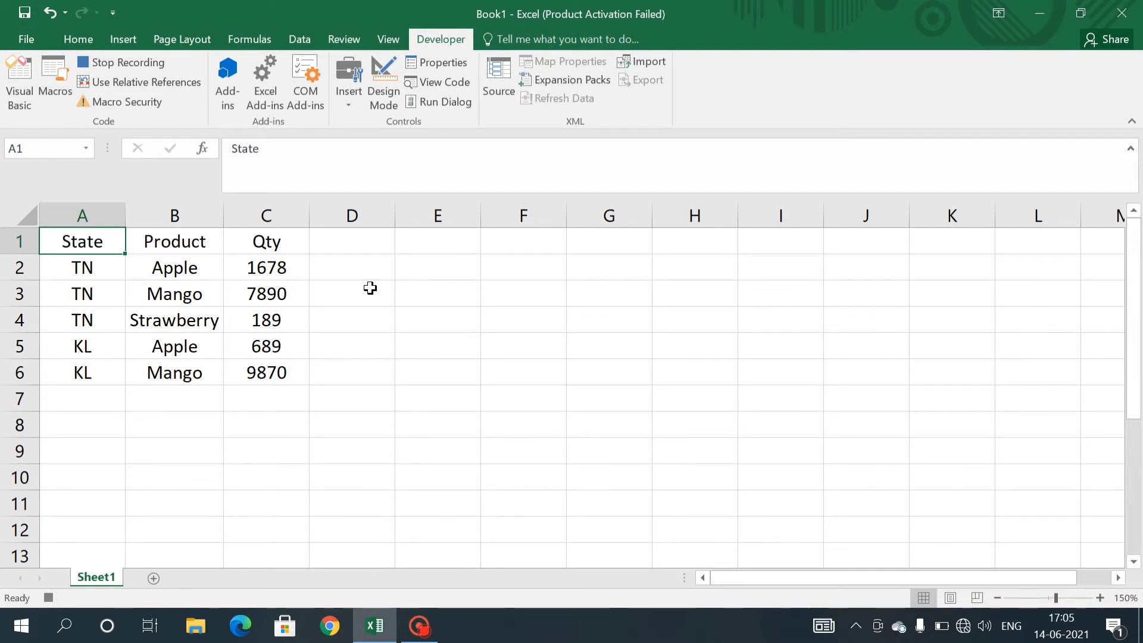
Step: Add filters to the header row A1:C1 and filter the State column to show only TN
key("ctrl+shift+Right")
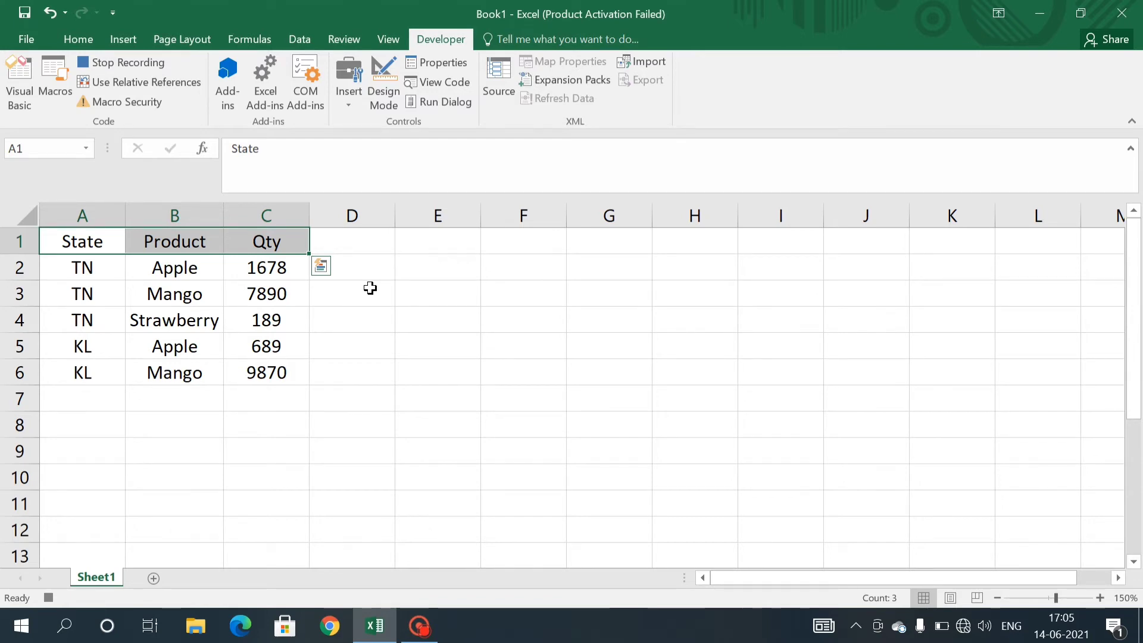
key("ctrl+shift+l")
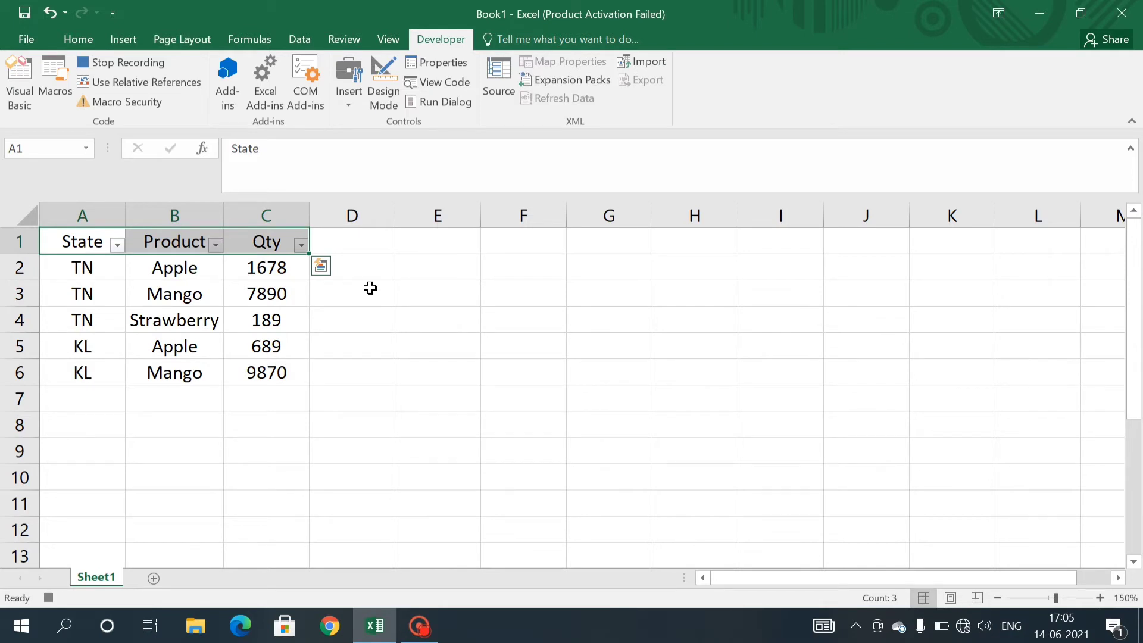
left_click(85, 239)
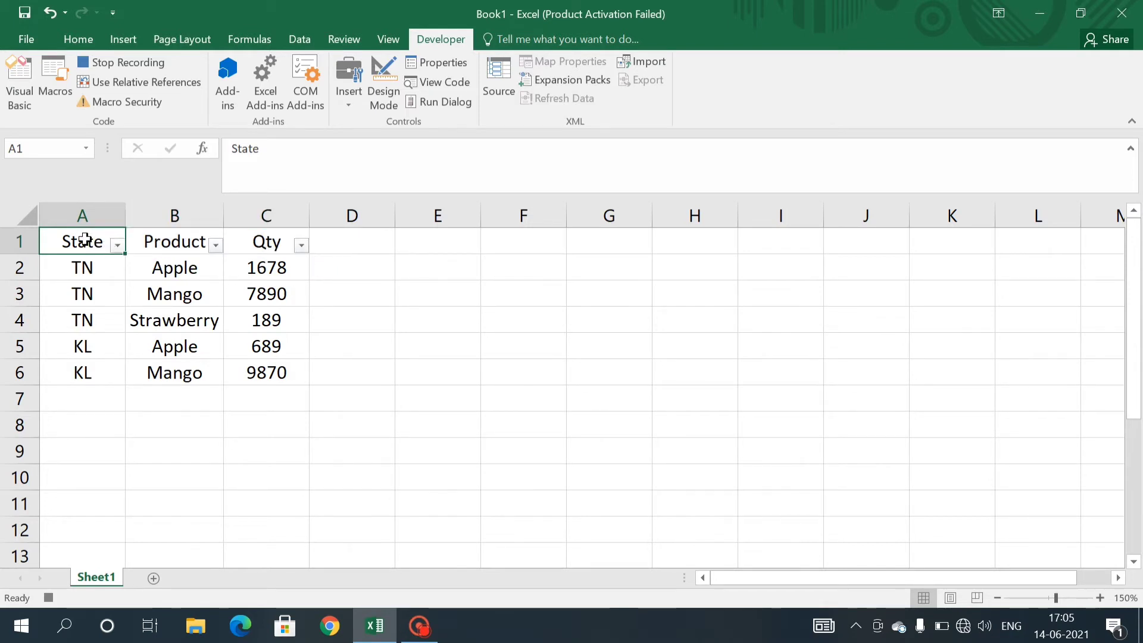
left_click(119, 246)
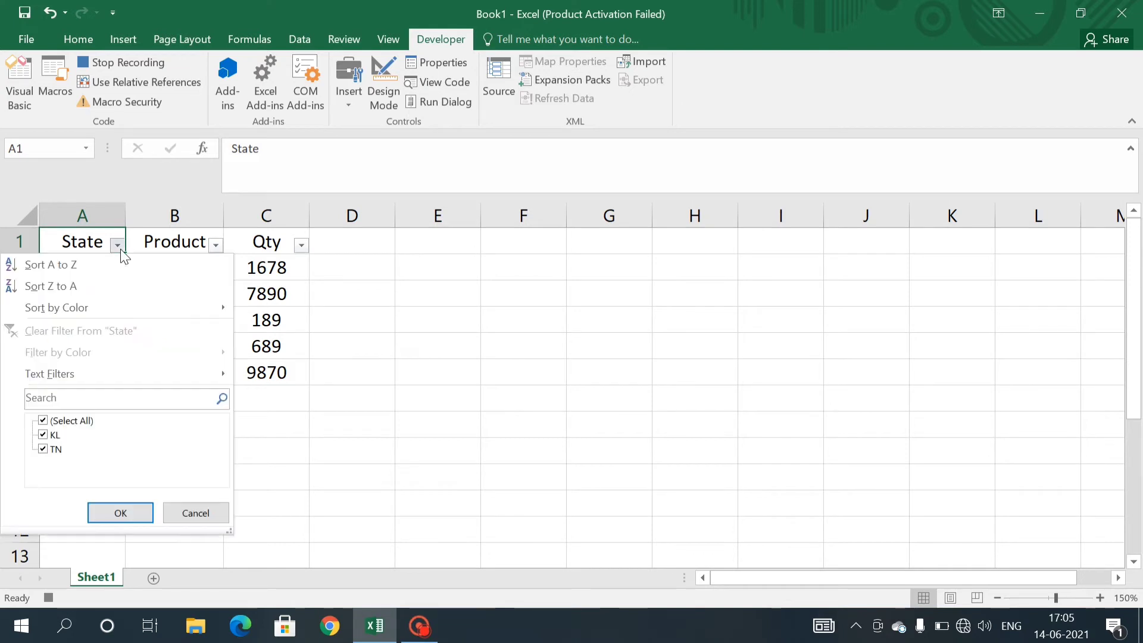
left_click(44, 421)
left_click(44, 450)
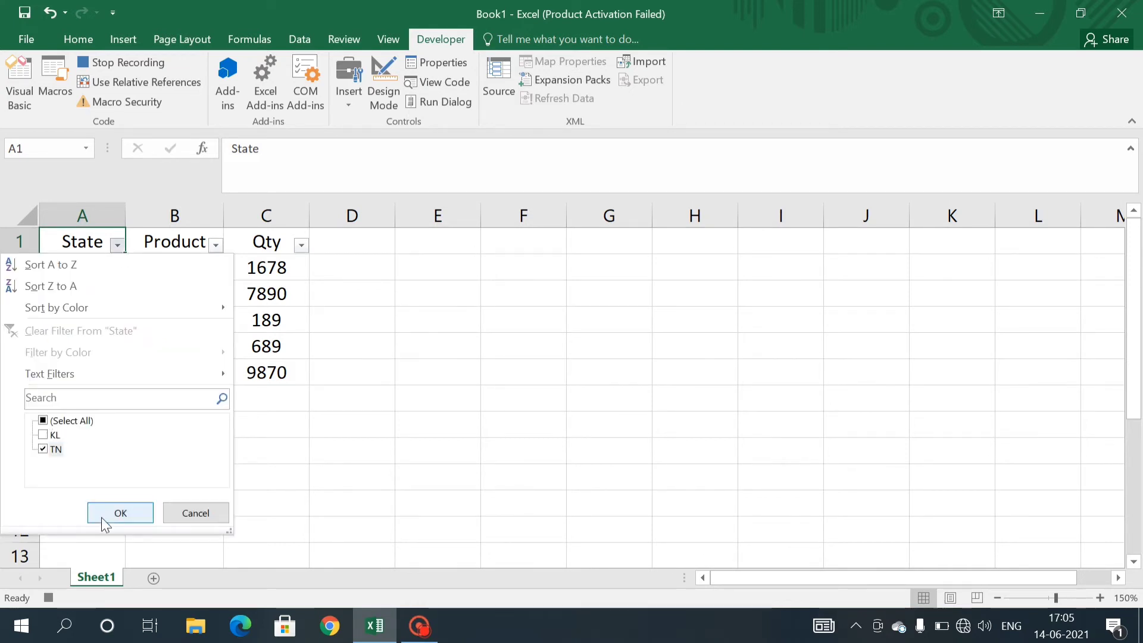
left_click(105, 518)
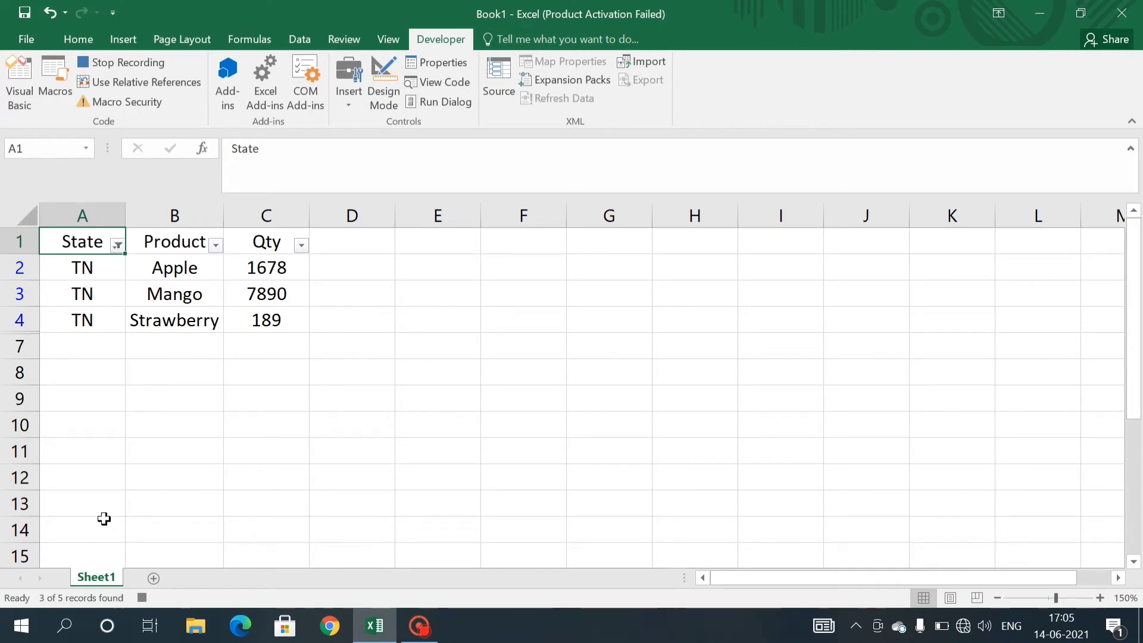
Step: Copy the filtered TN table including its headers and paste it into a new worksheet at A1
key("ctrl+shift+Down")
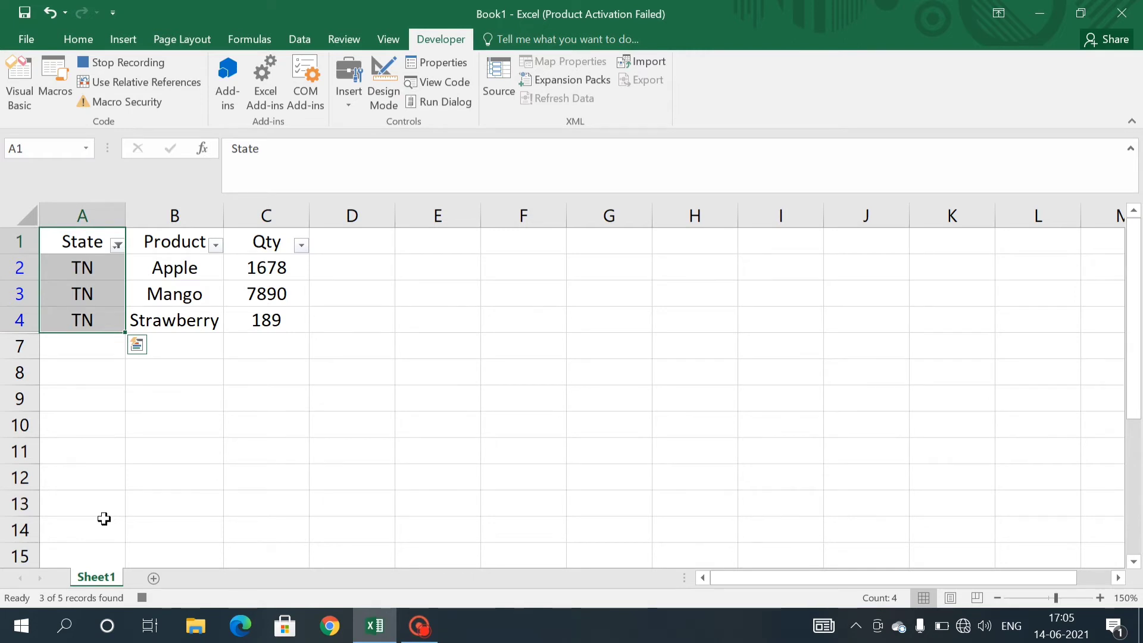
key("ctrl+shift+Right")
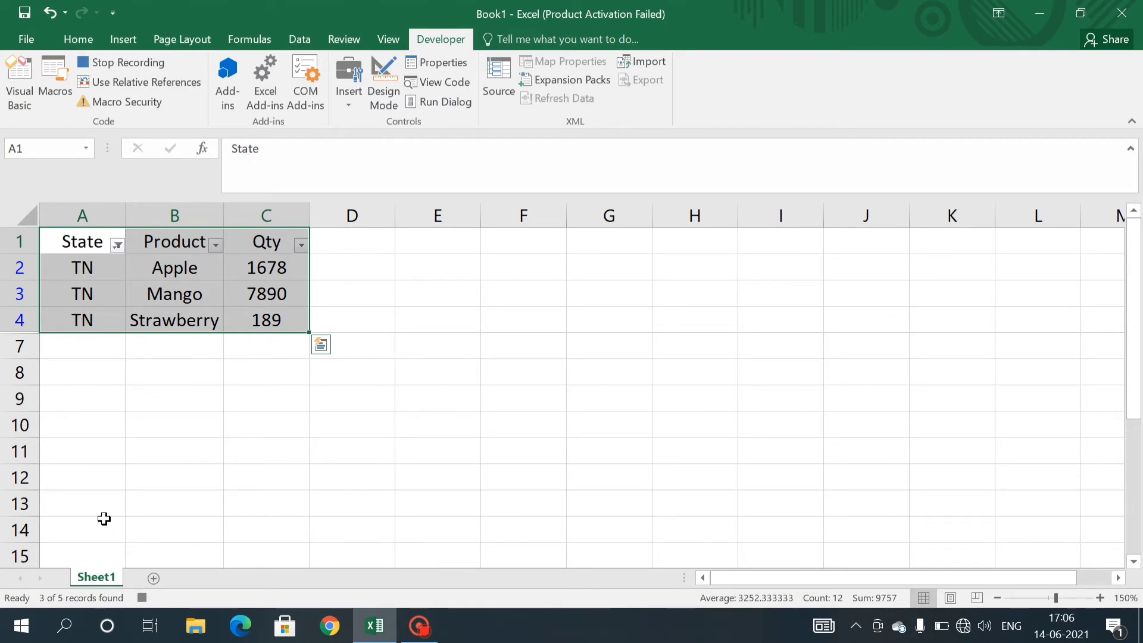
key("ctrl+c")
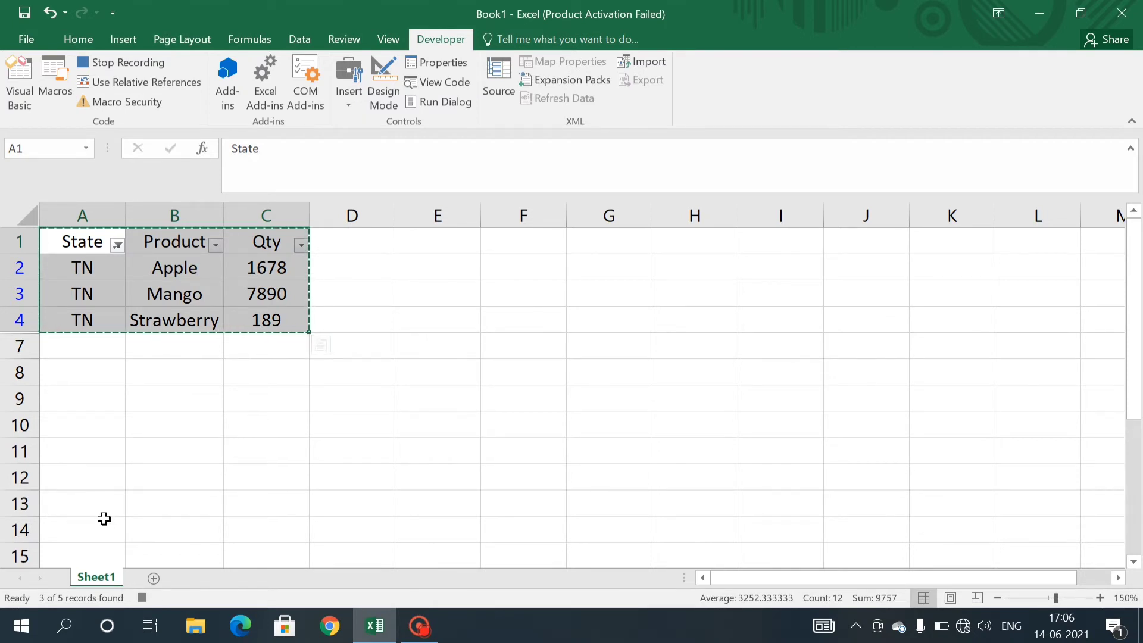
left_click(153, 579)
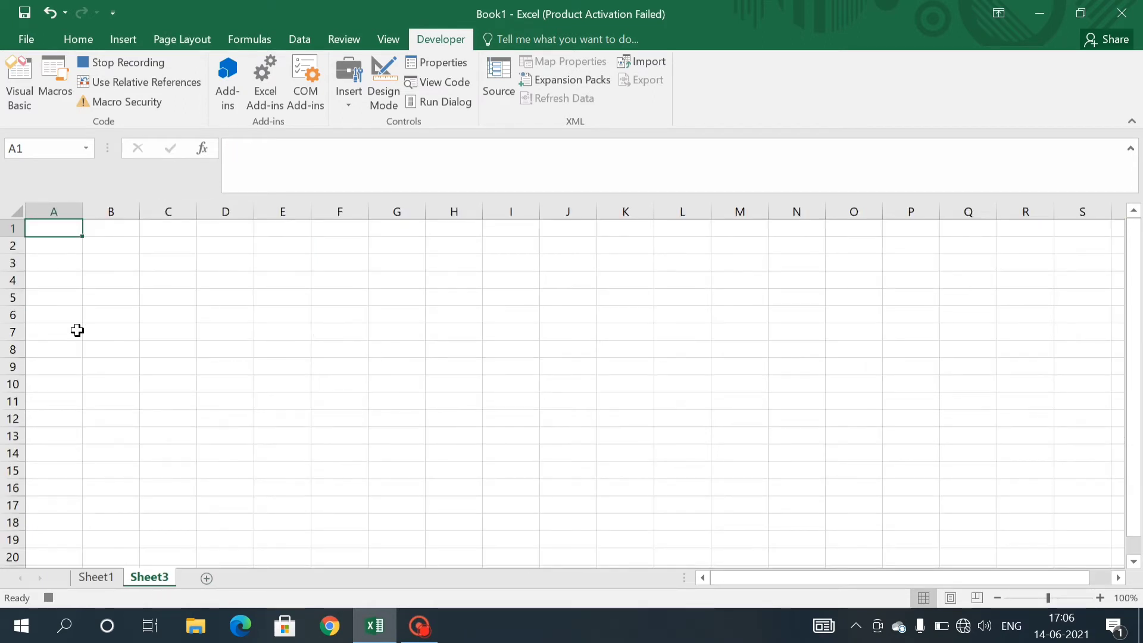
key("ctrl+v")
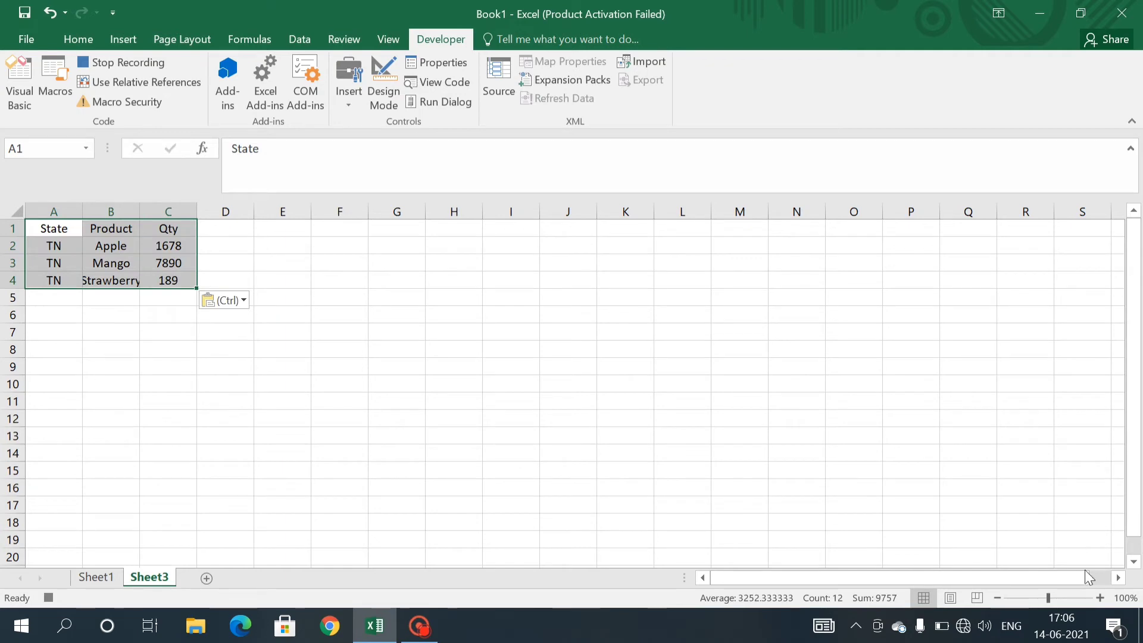
left_click(1099, 598)
left_click(1099, 597)
left_click(1100, 598)
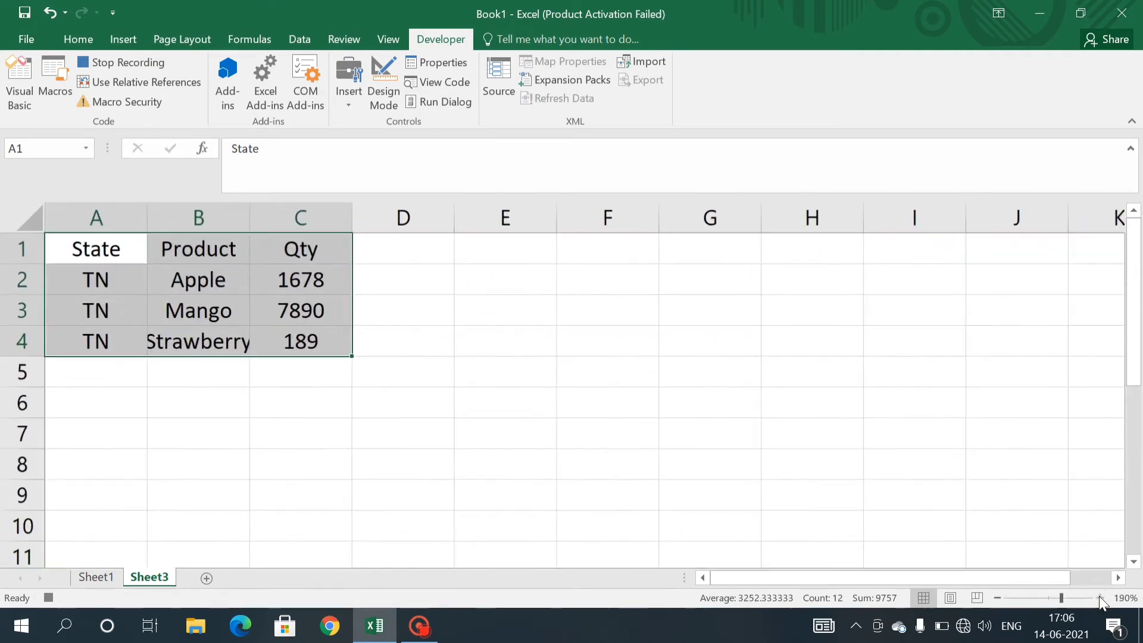
left_click(1099, 598)
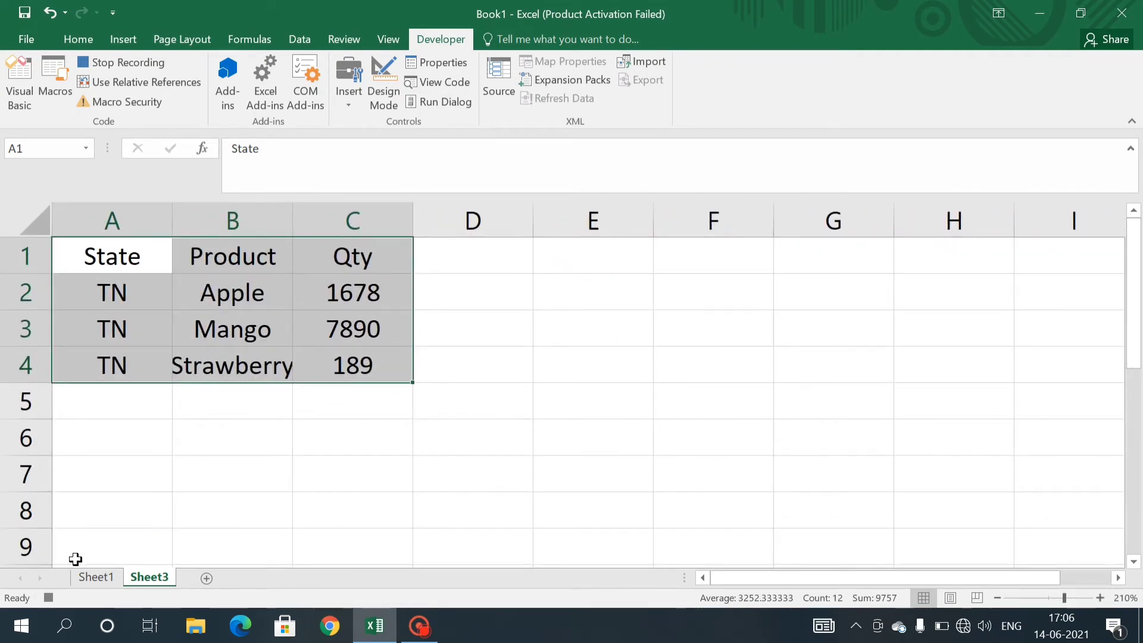
Step: On Sheet1, clear the existing State filter and filter the State column to show only KL
left_click(95, 584)
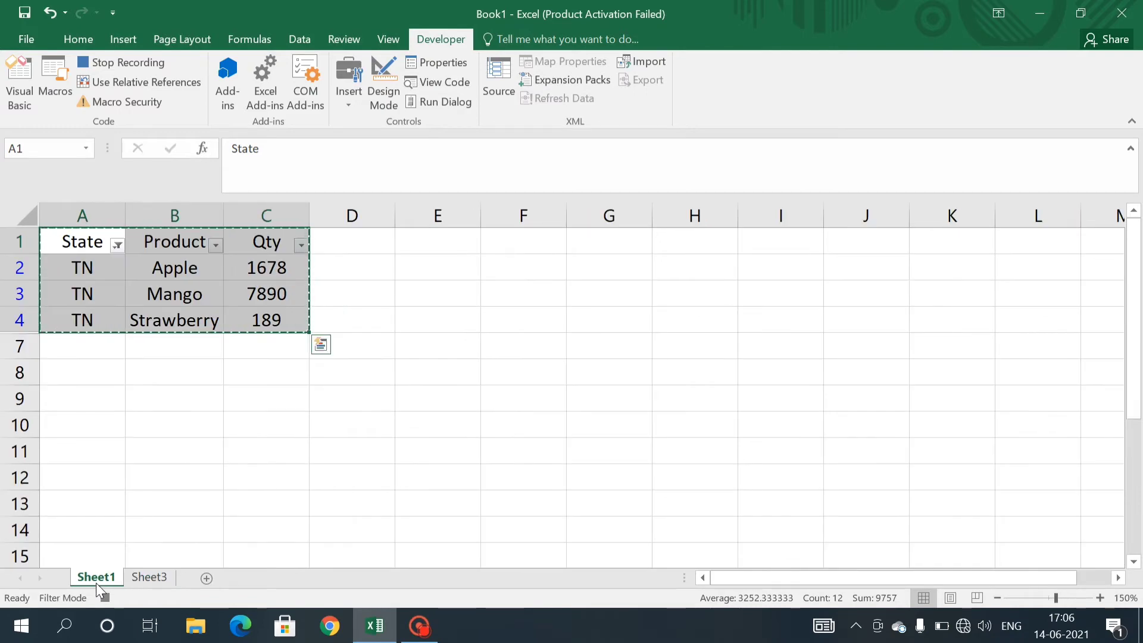
key("Escape")
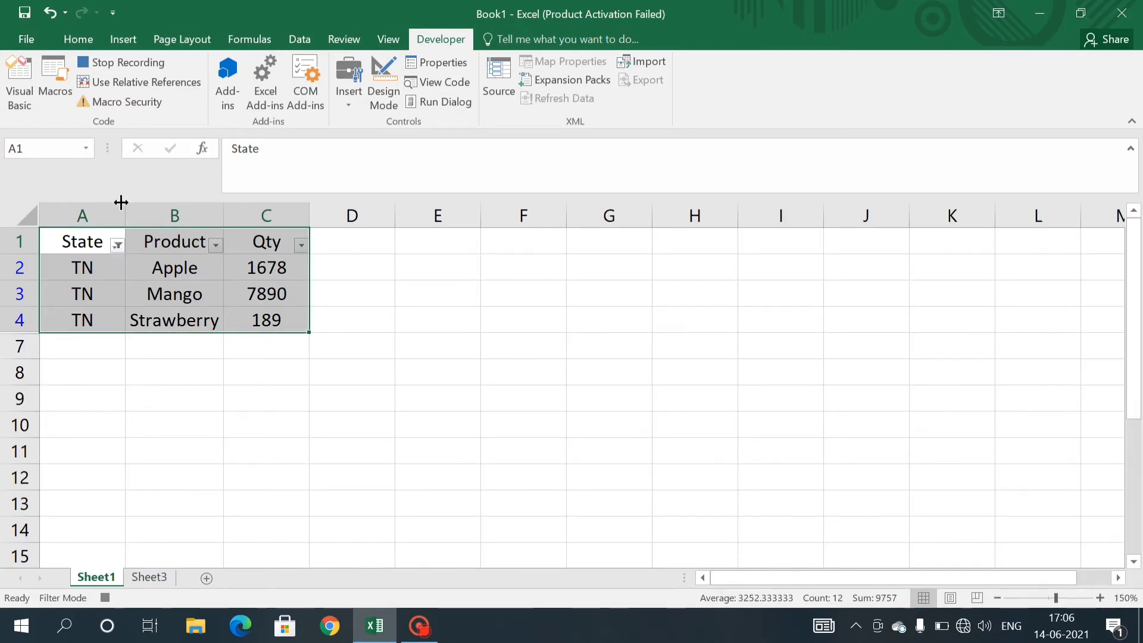
left_click(82, 243)
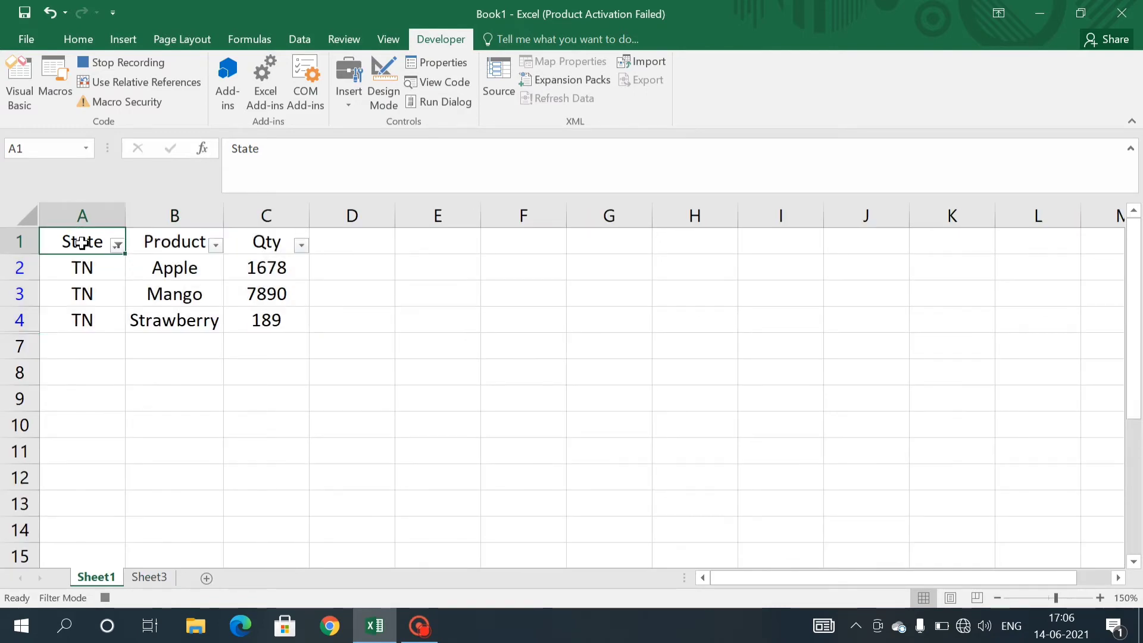
left_click(119, 247)
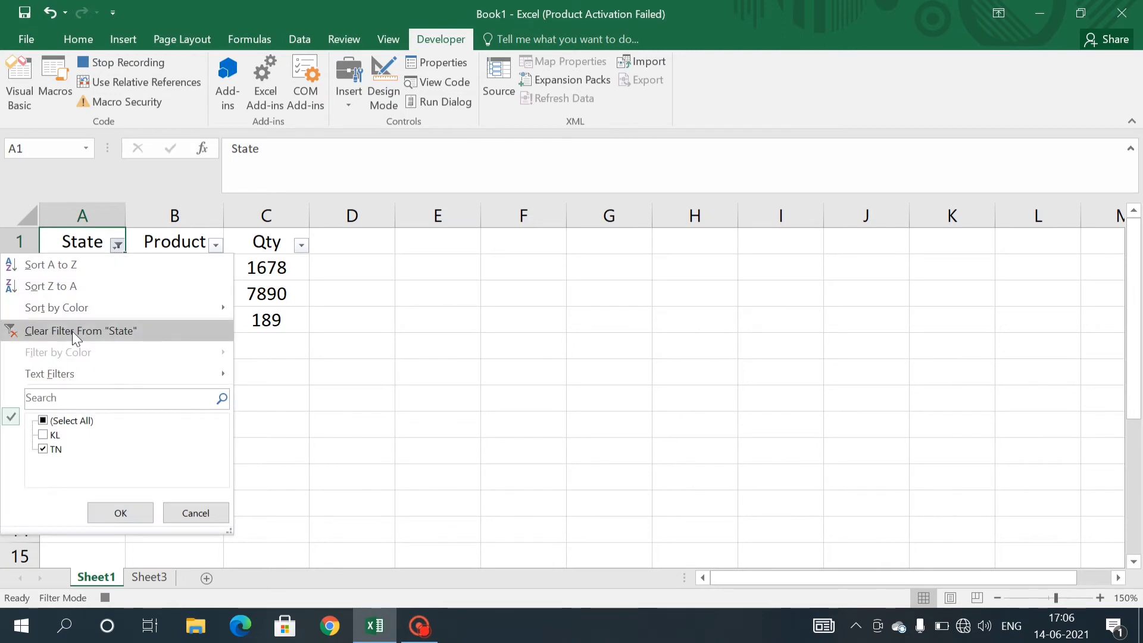
left_click(72, 331)
left_click(116, 245)
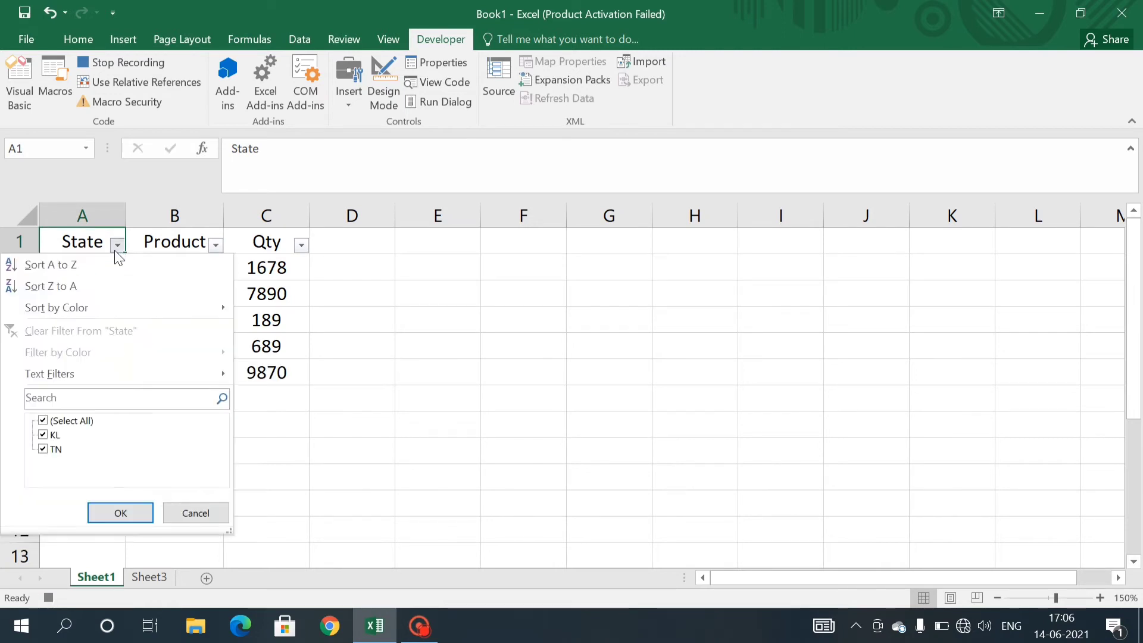
left_click(41, 421)
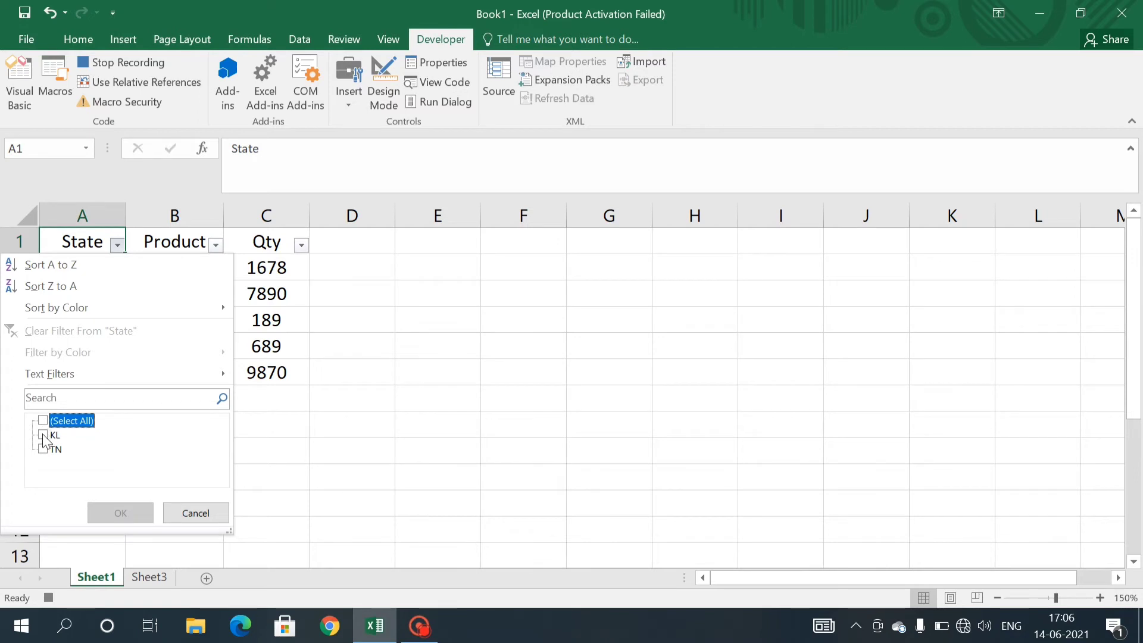
left_click(42, 435)
left_click(119, 510)
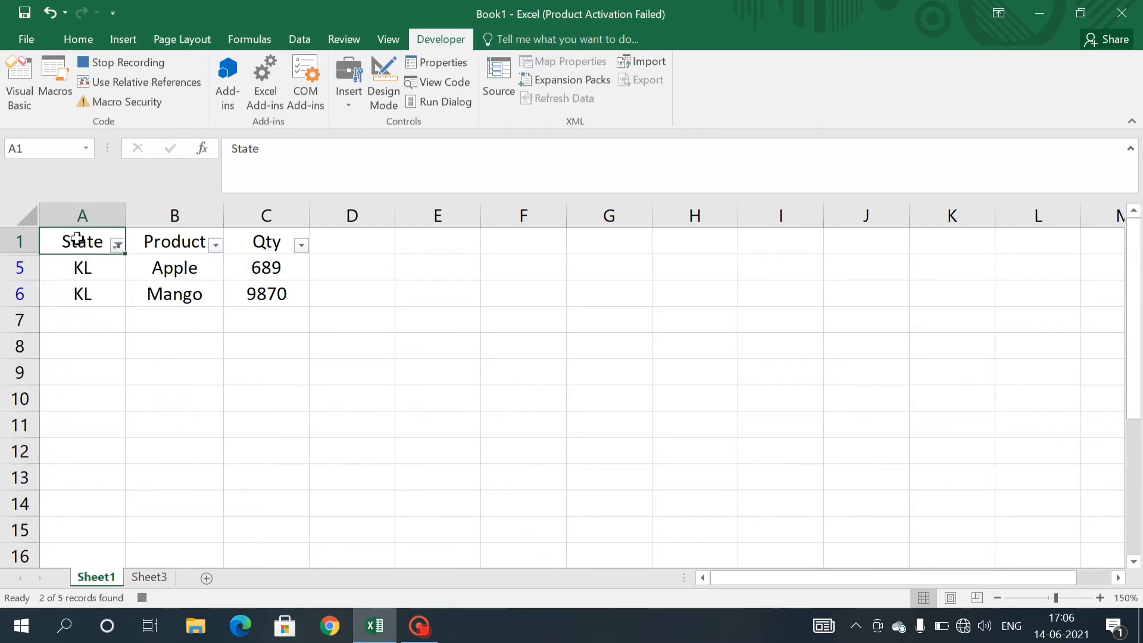
key("shift+Down")
key("shift+Right")
key("shift+Down")
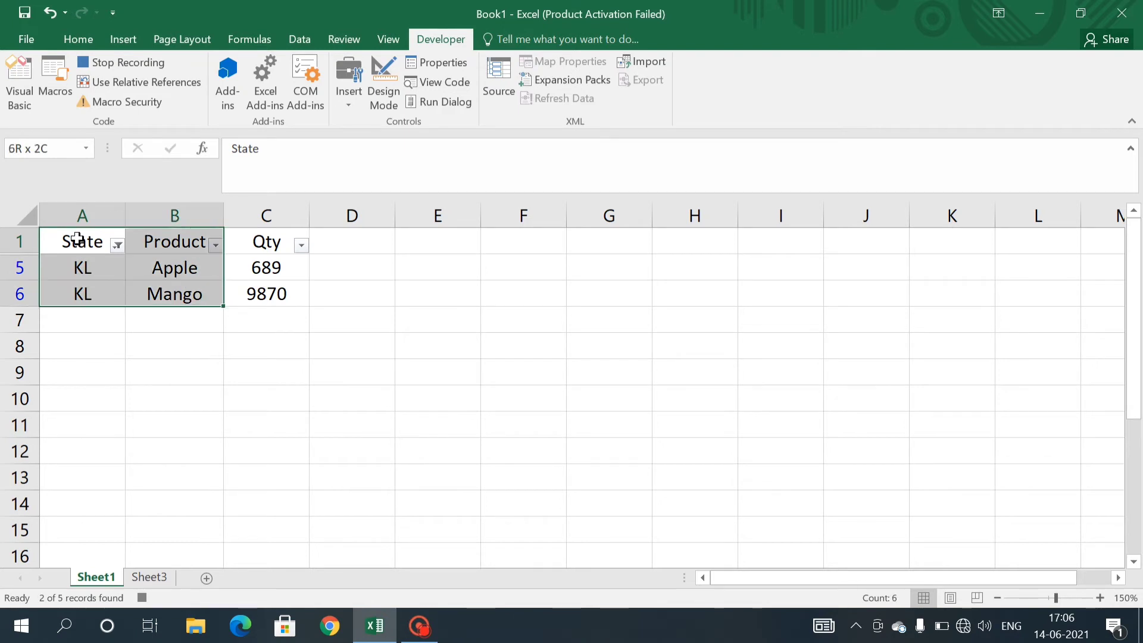
key("shift+Right")
key("ctrl+q")
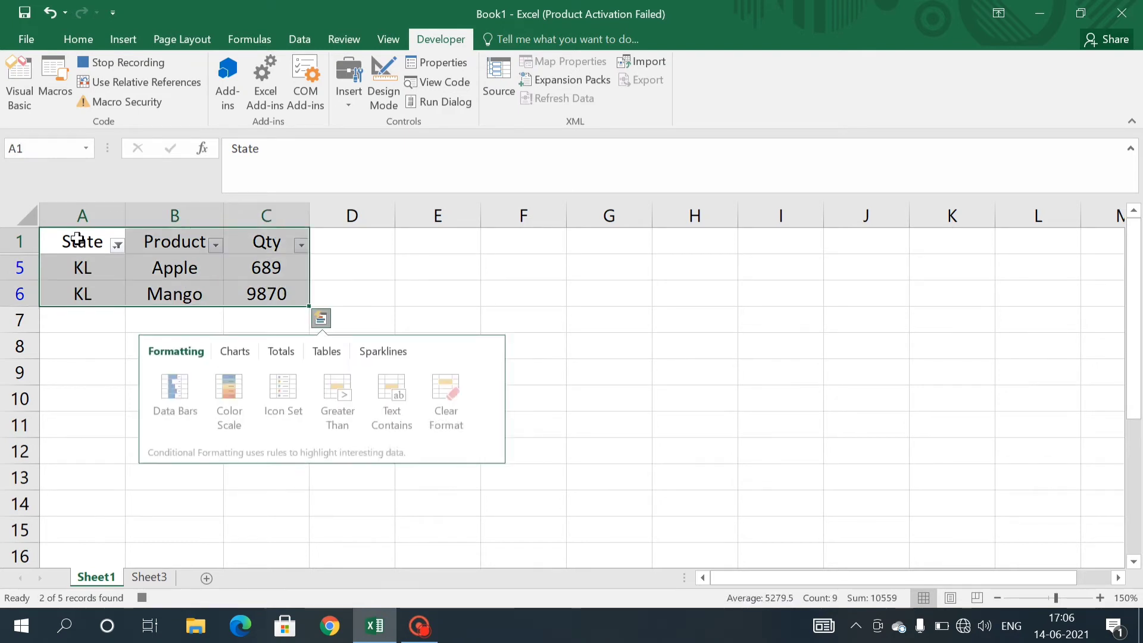
key("Escape")
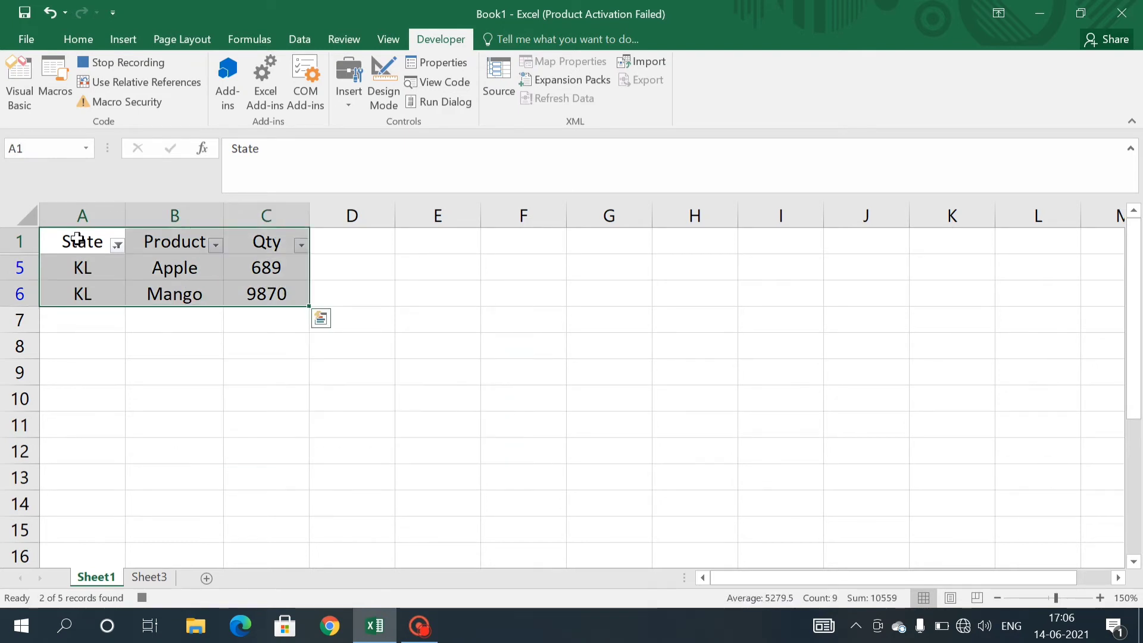
Step: Copy the filtered KL table including its headers and paste it into a new worksheet at A1
left_click(78, 238)
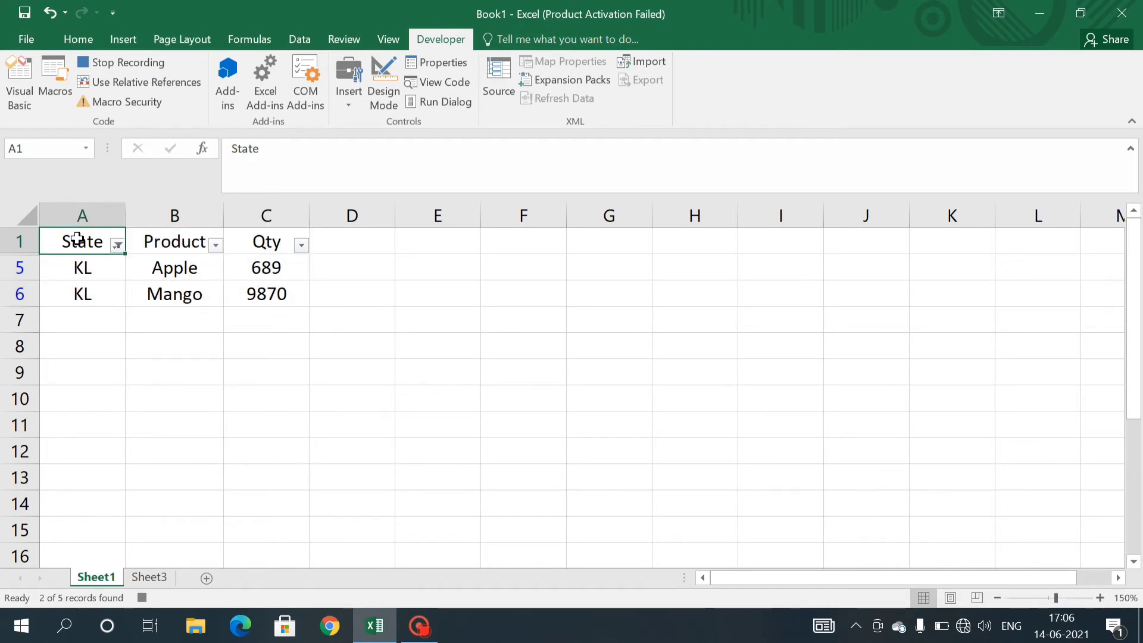
key("ctrl+shift+Right")
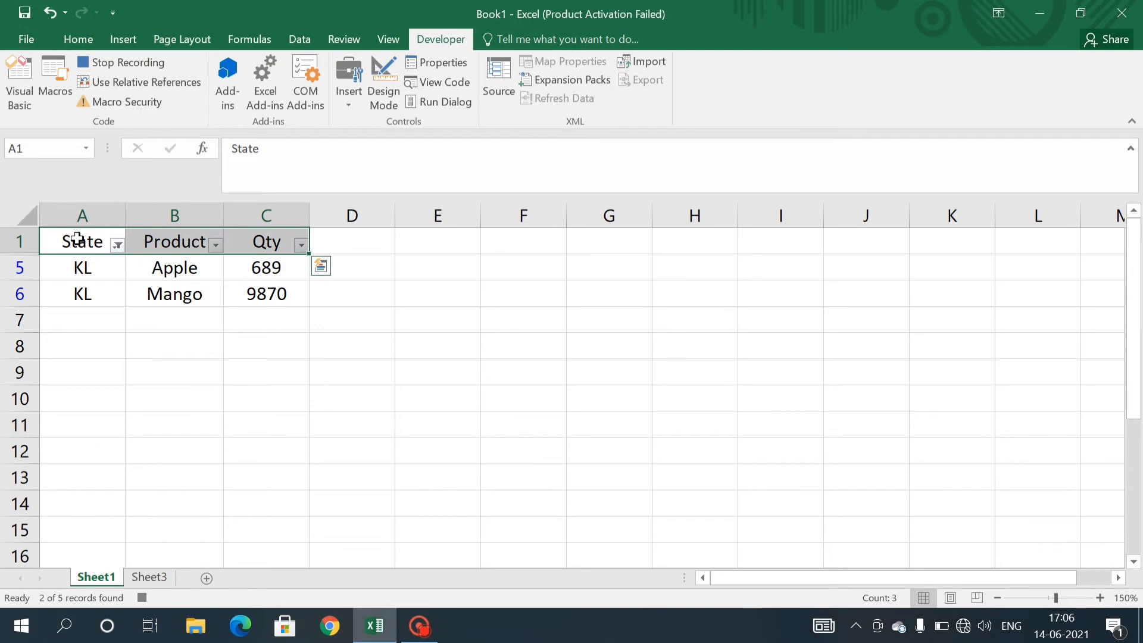
key("ctrl+shift+Down")
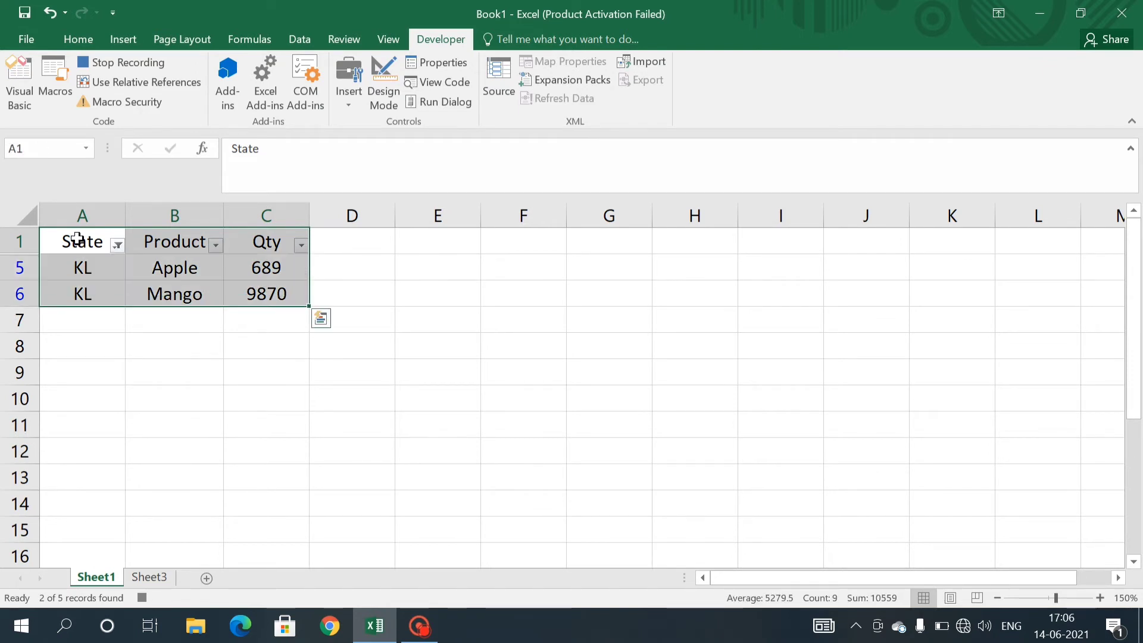
key("ctrl+c")
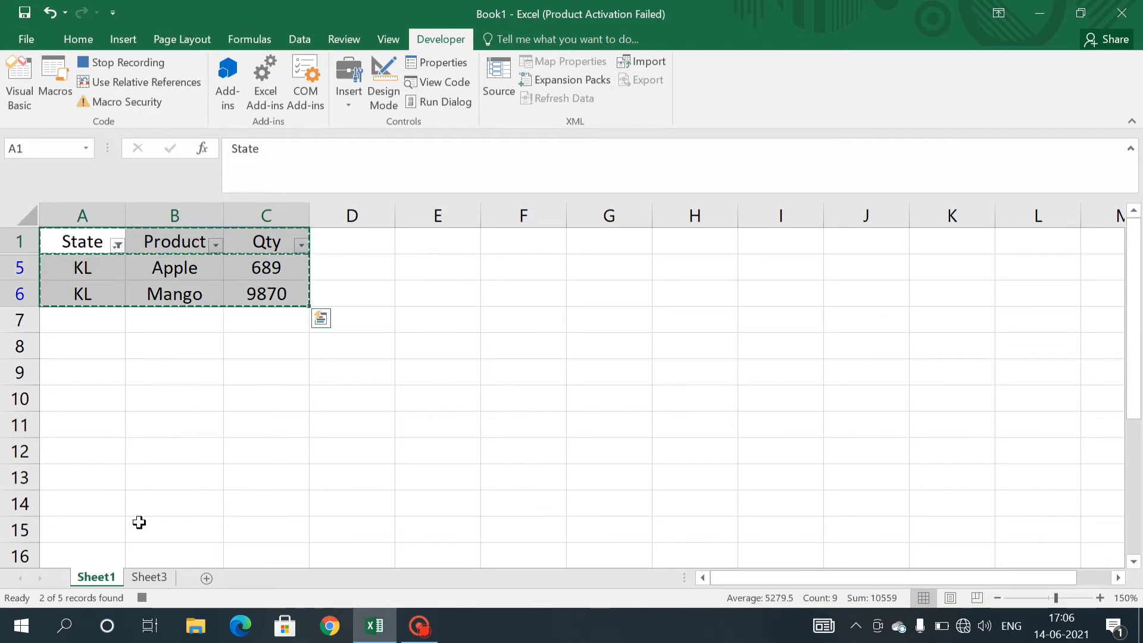
left_click(206, 578)
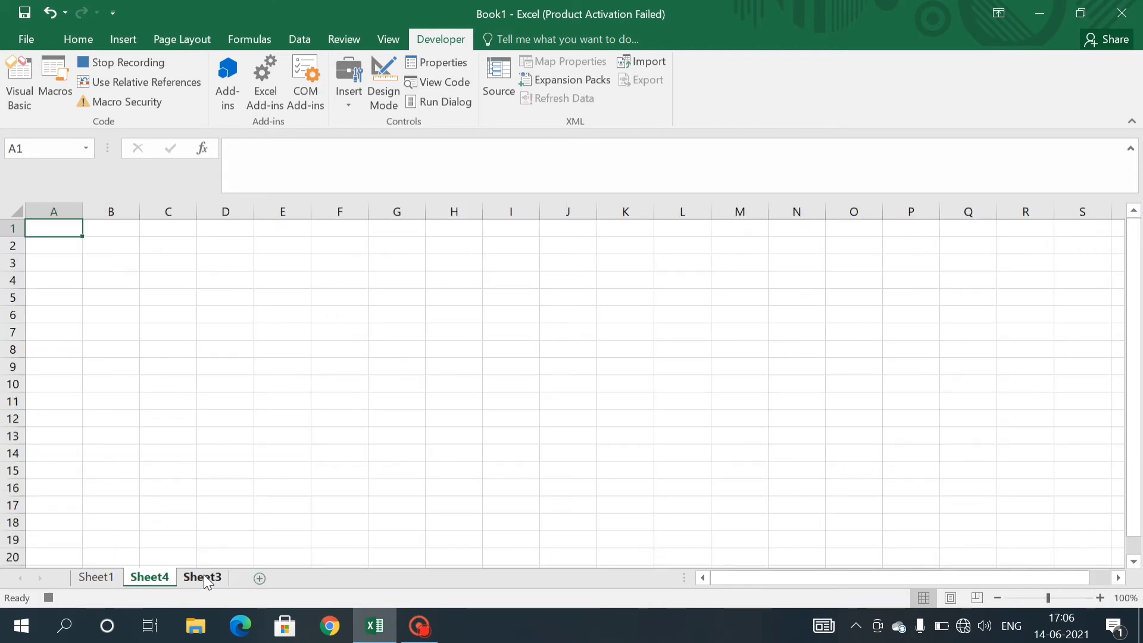
key("ctrl+v")
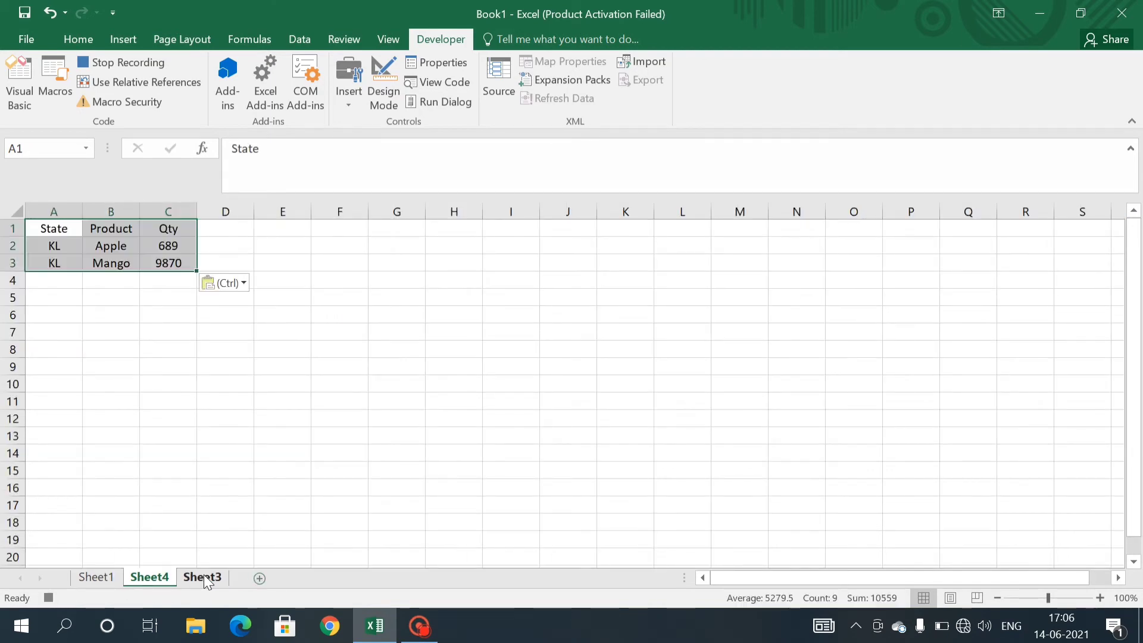
left_click(222, 350)
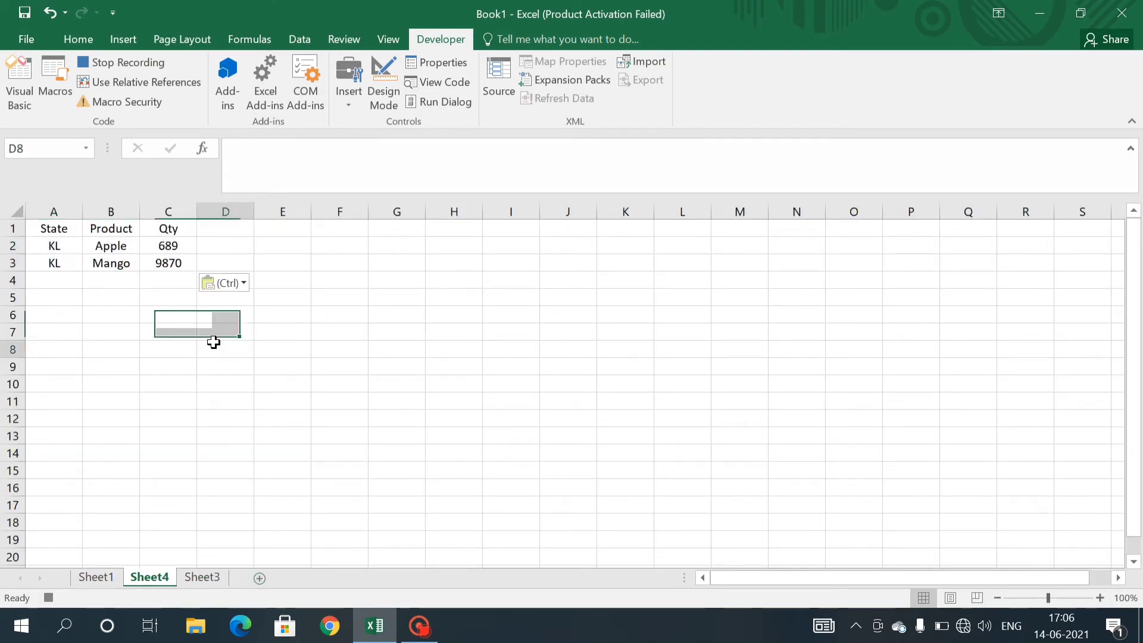
left_click(1100, 597)
left_click(1101, 597)
left_click(1100, 598)
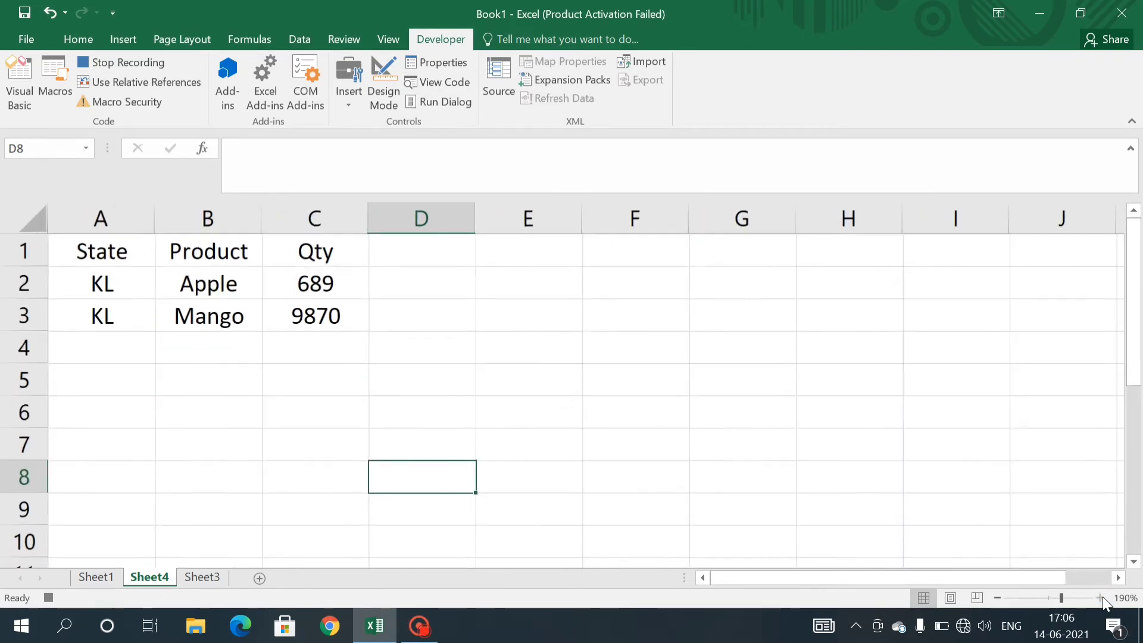
left_click(1100, 597)
Step: Clear the State filter on Sheet1 and stop recording the macro
left_click(99, 576)
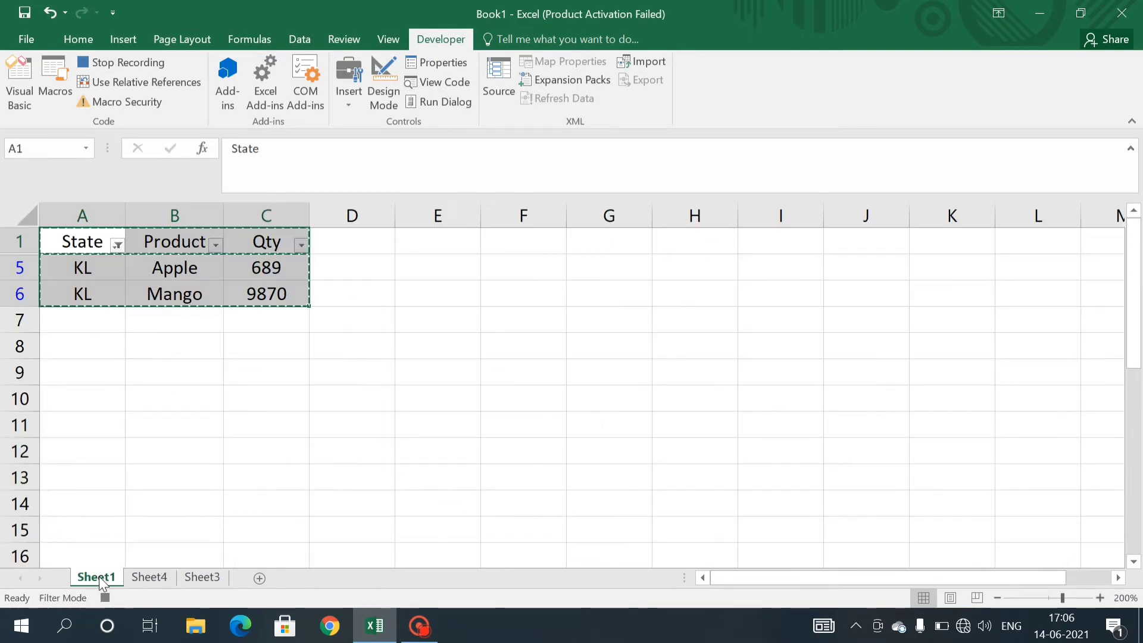
key("Escape")
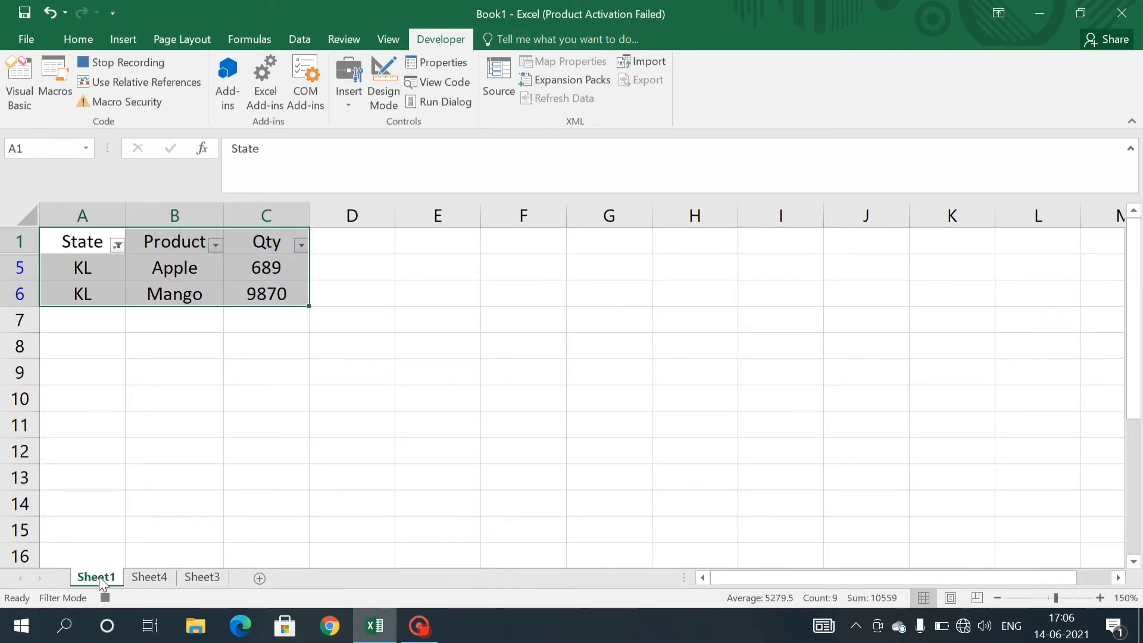
left_click(119, 244)
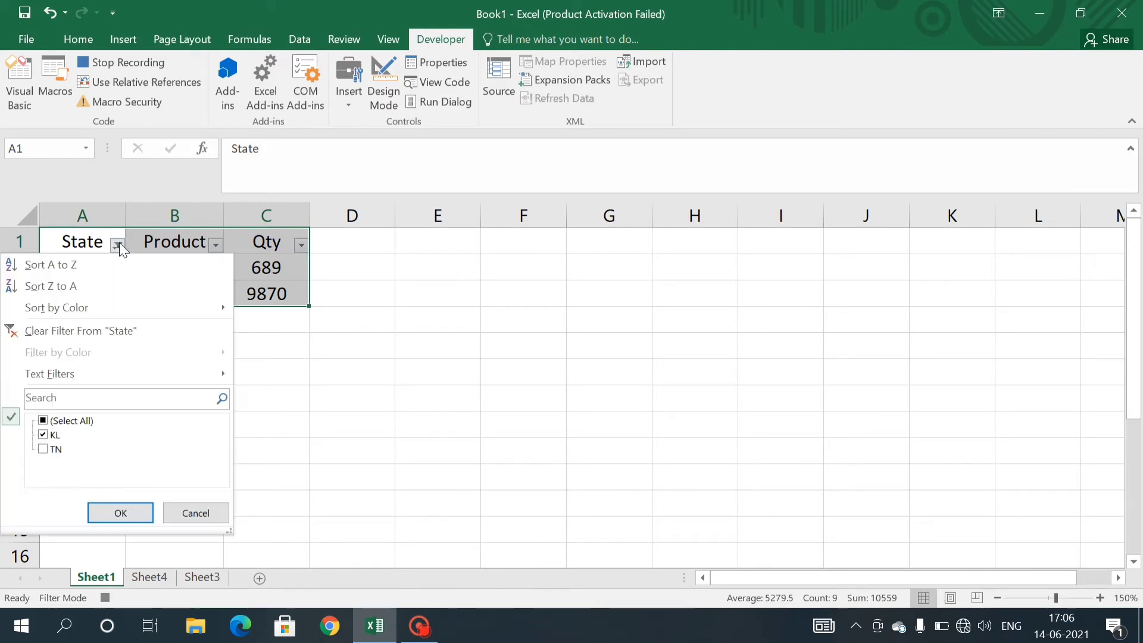
left_click(116, 329)
left_click(94, 268)
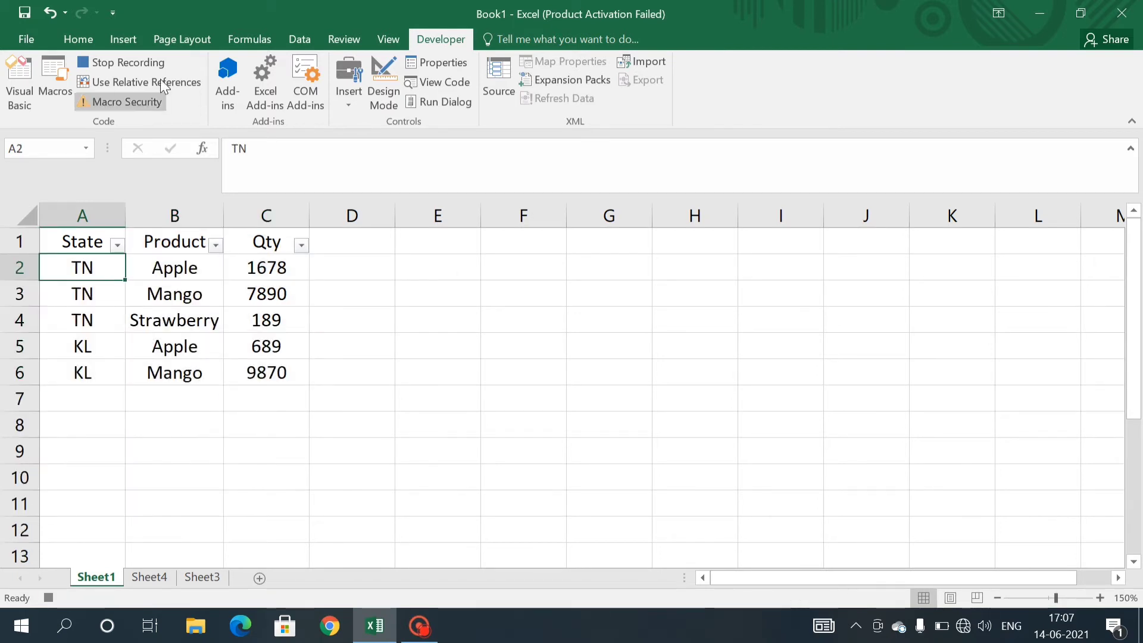
left_click(124, 66)
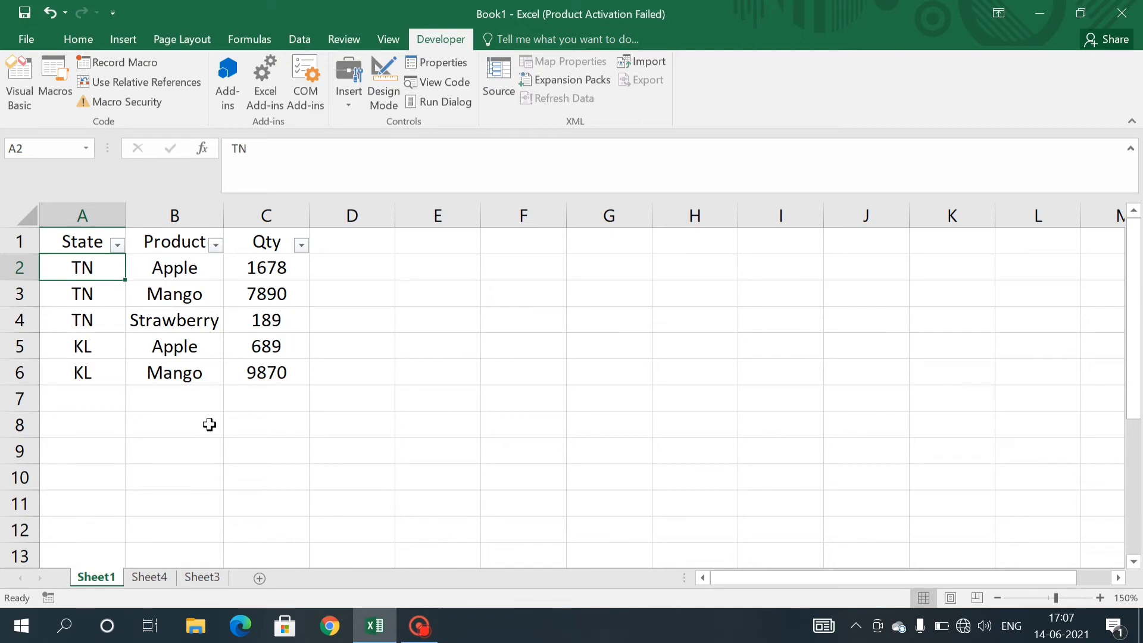
Step: Run the Filter_by_state macro and check the state tables on the new worksheets Sheet6 and Sheet5
left_click(57, 73)
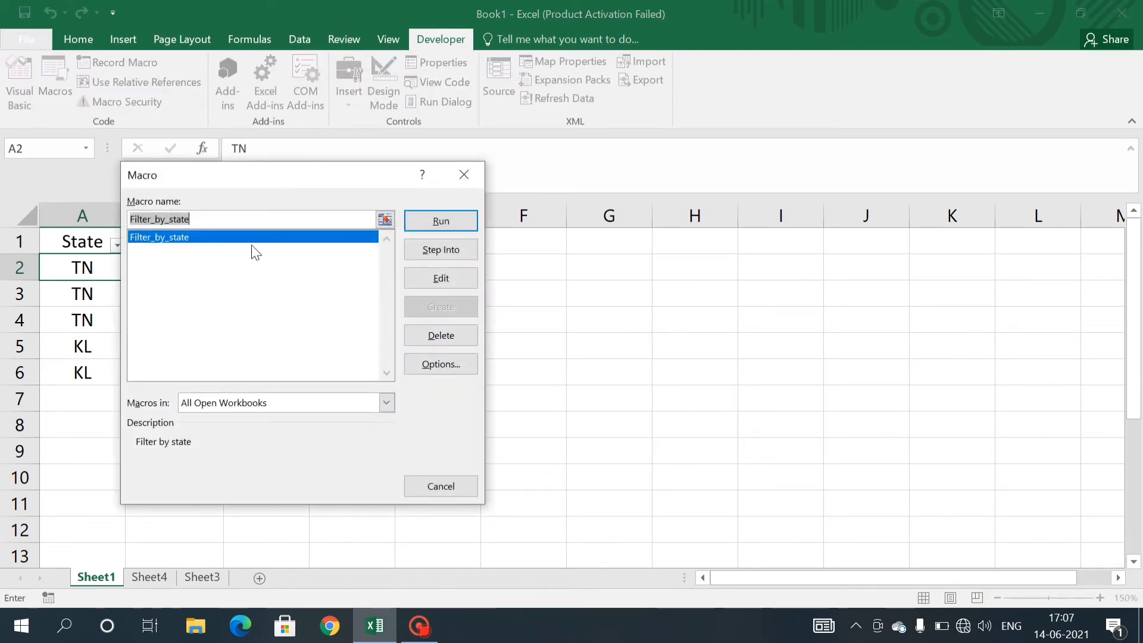
left_click(431, 226)
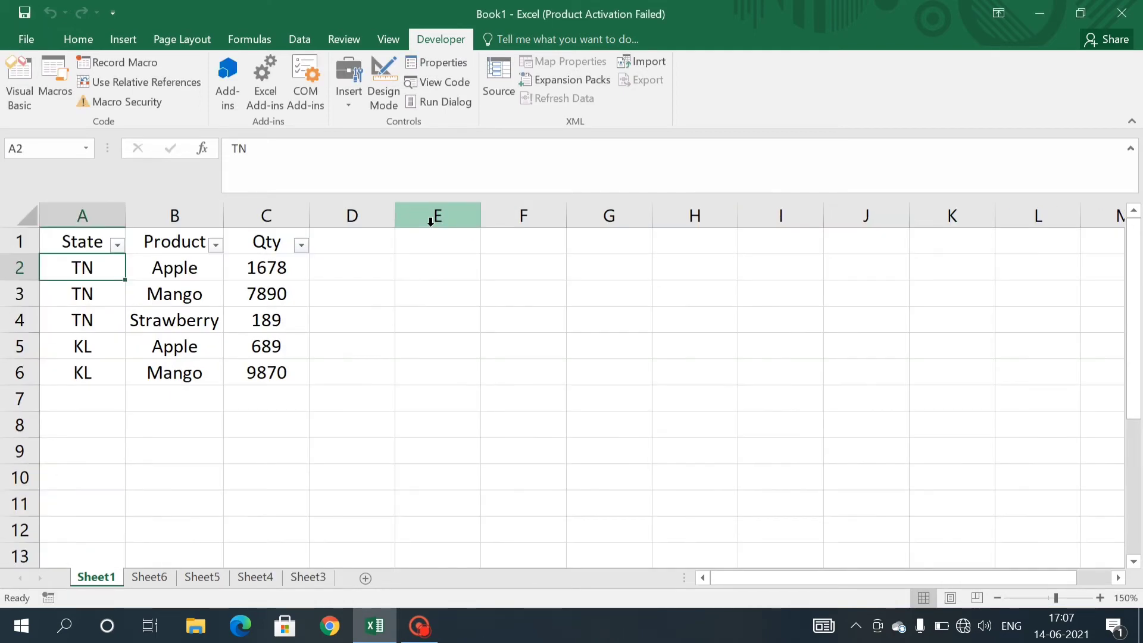
left_click(139, 576)
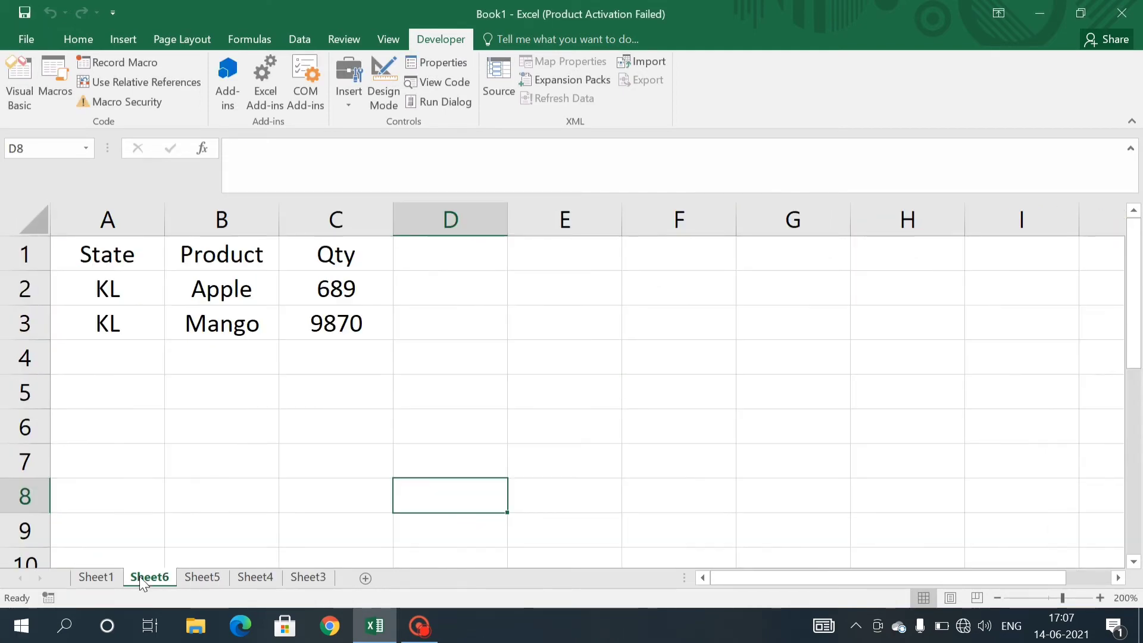
left_click(201, 575)
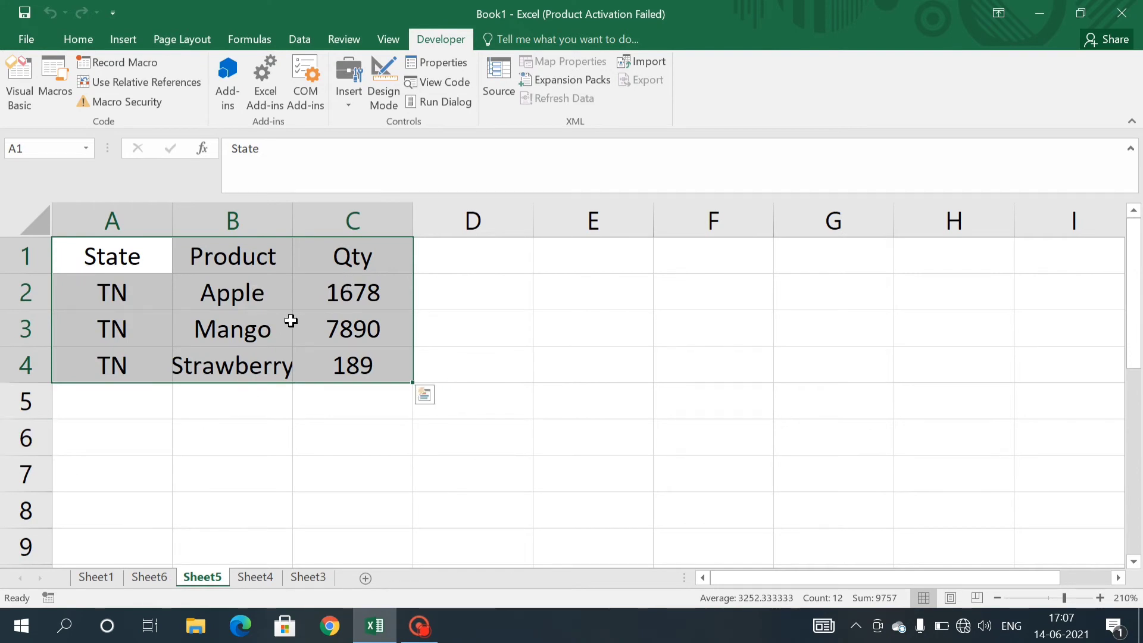
left_click(148, 575)
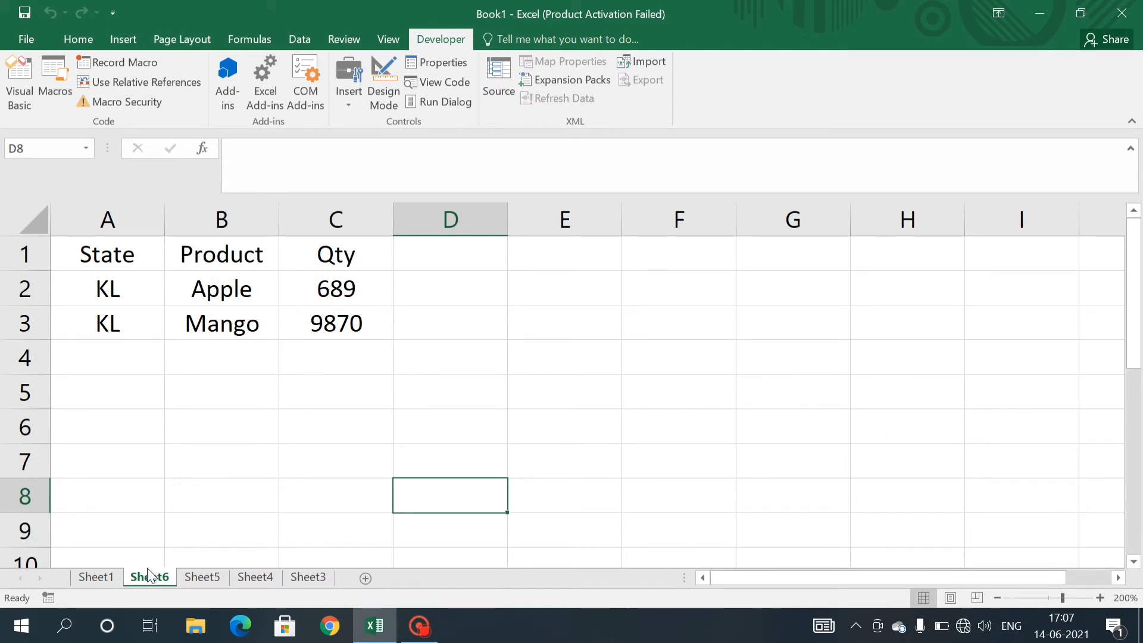
Step: On Sheet1, fill the state KL from A6 down through A9
left_click(100, 573)
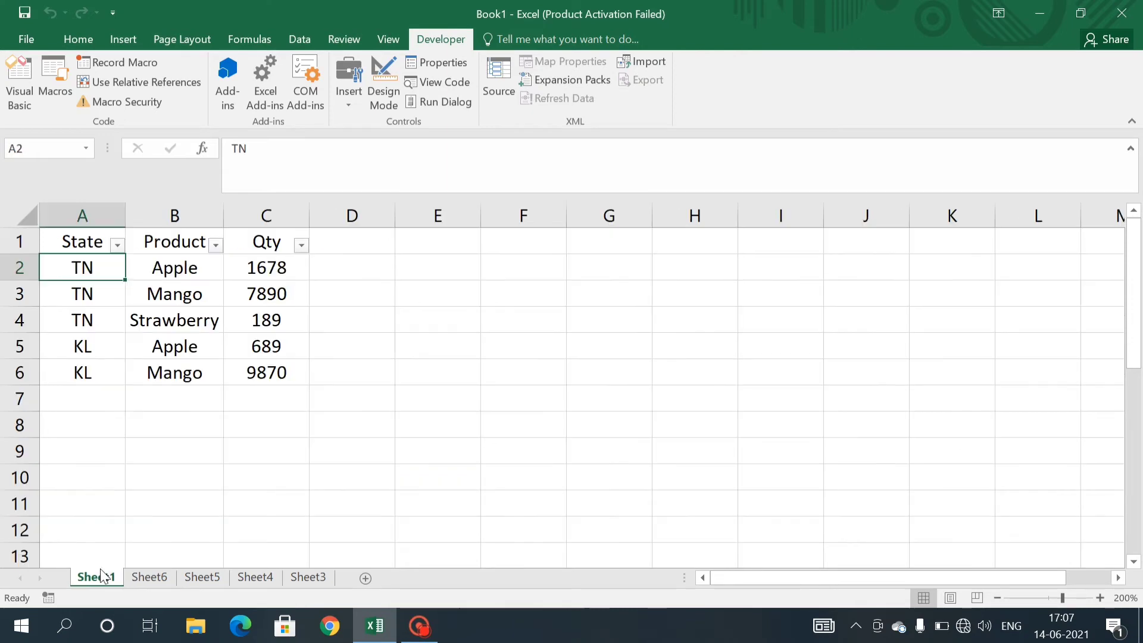
left_click(82, 395)
left_click(92, 374)
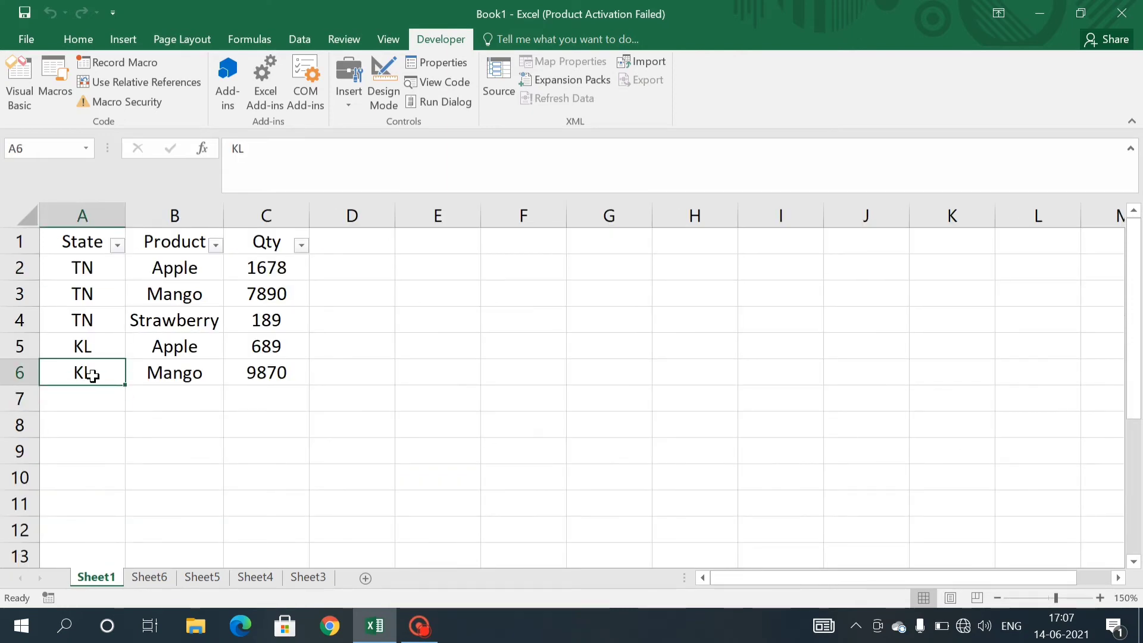
key("shift+Down")
key("shift+Down")
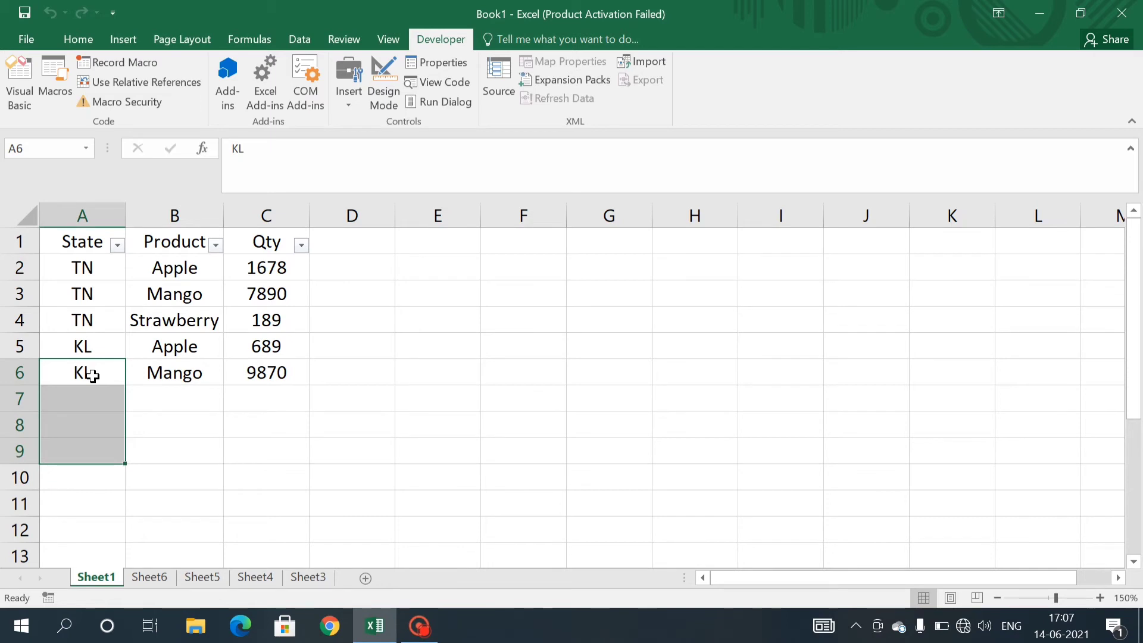
key("ctrl+d")
Step: Enter the product cherry with quantity 789 in row 7 of the table
key("Right")
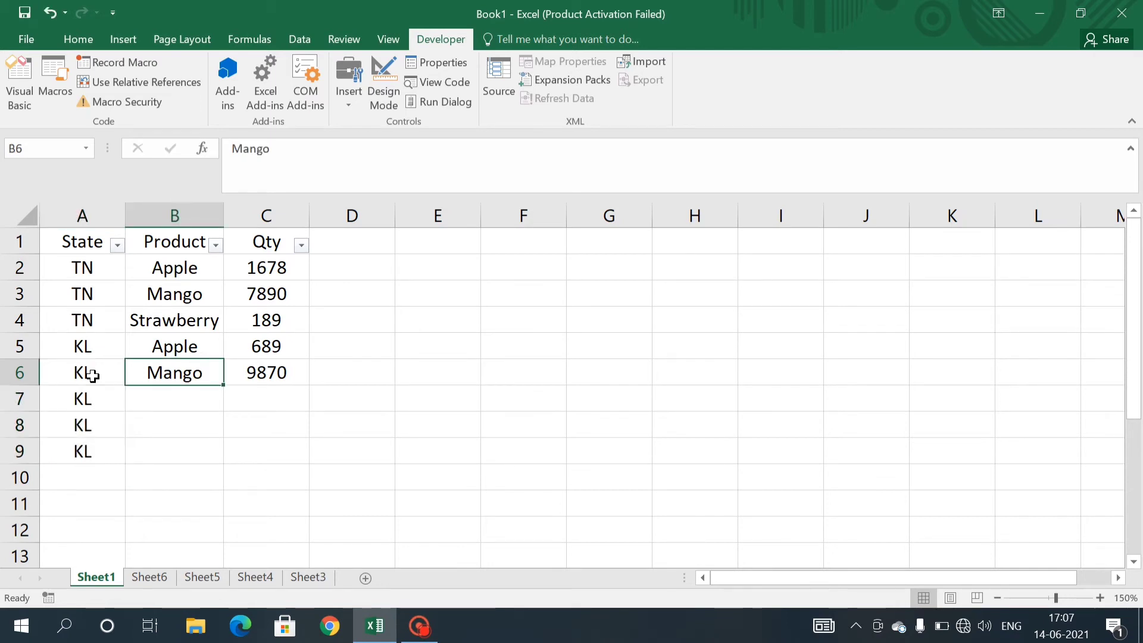
key("Down")
type("cherry")
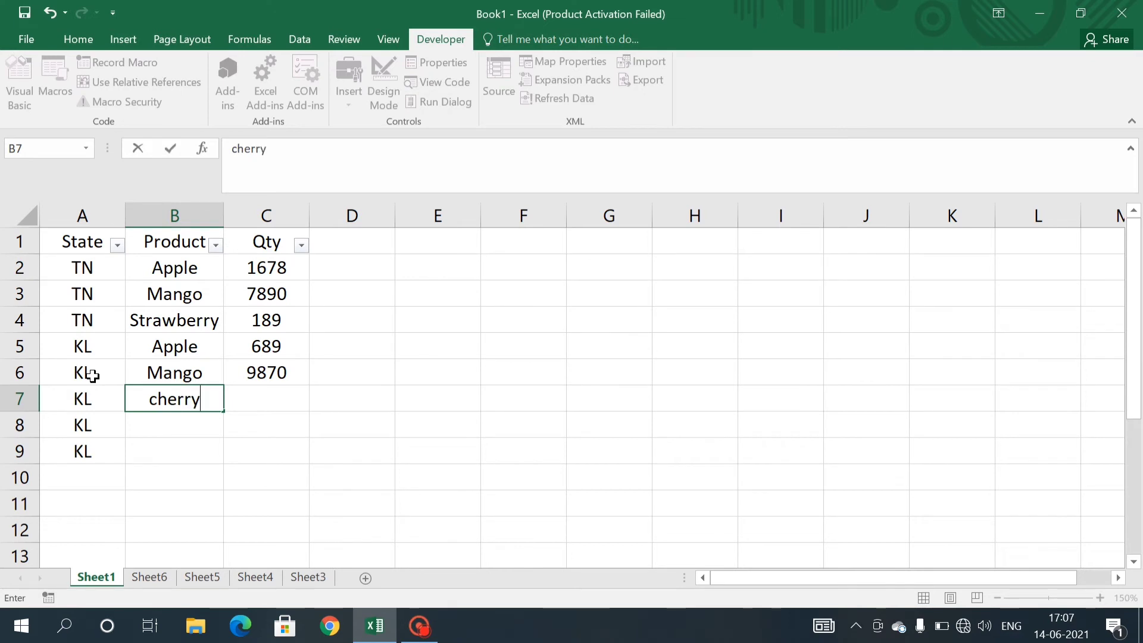
key("Tab")
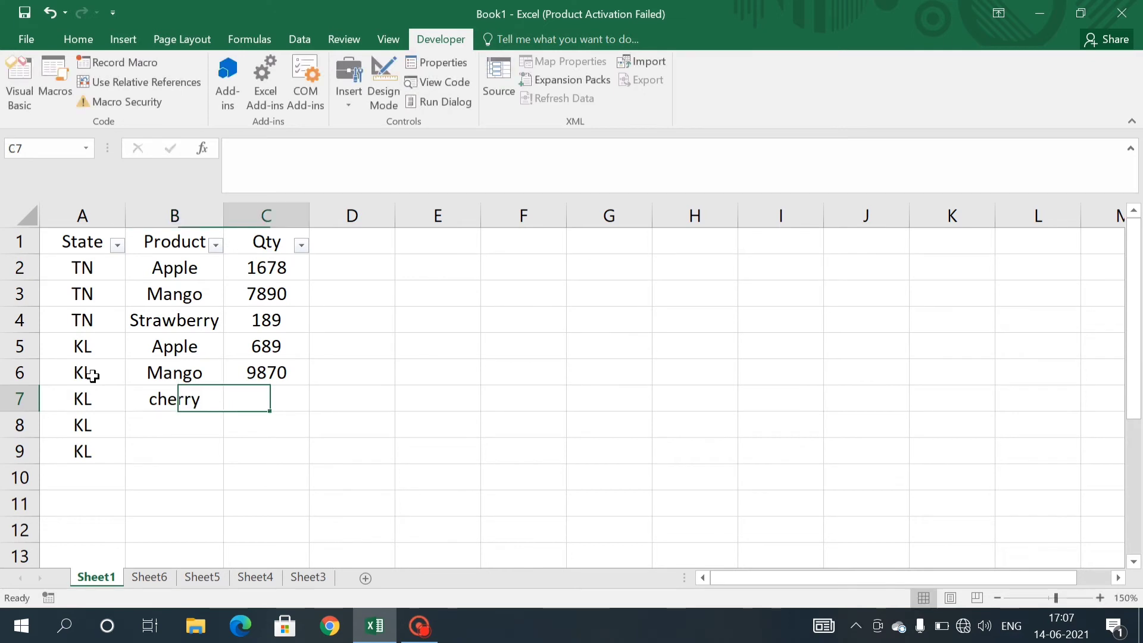
type("789")
key("Return")
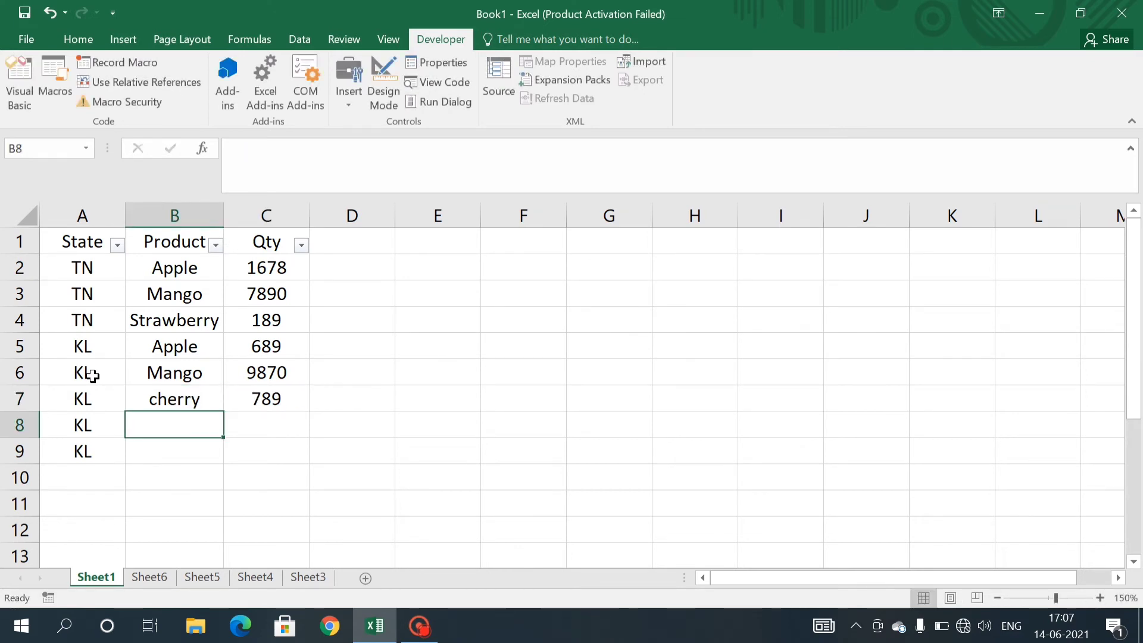
Step: Enter the product Apple with quantity 899 in row 8 of the table
type("Apple")
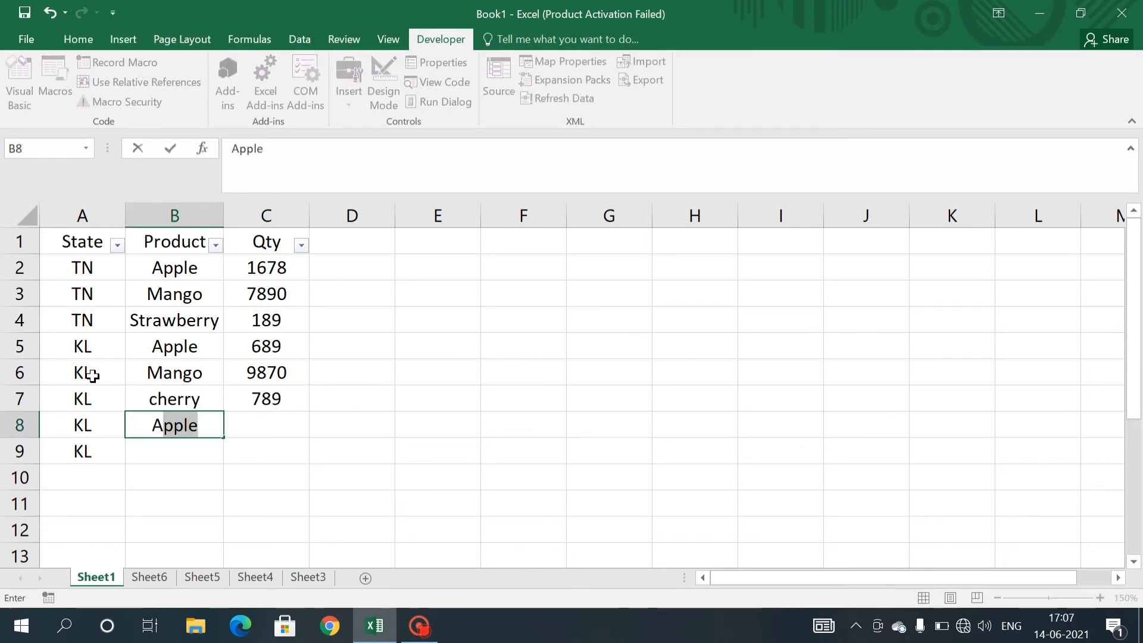
key("Tab")
type("899")
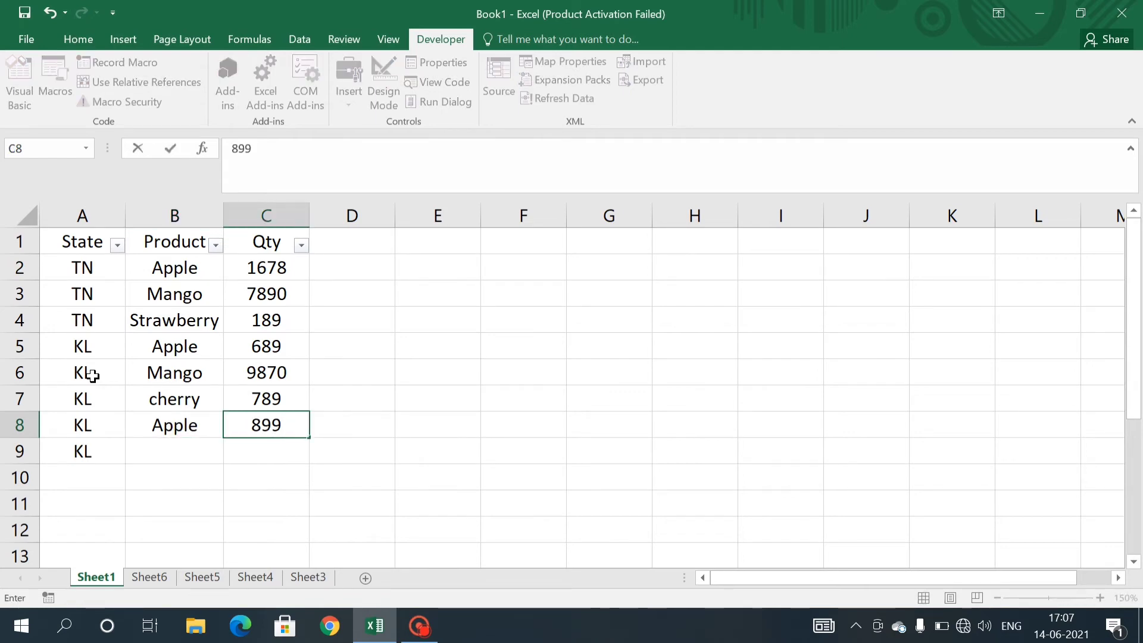
key("Return")
Step: Enter the product grapes with quantity 780 in row 9 of the table
type("grap")
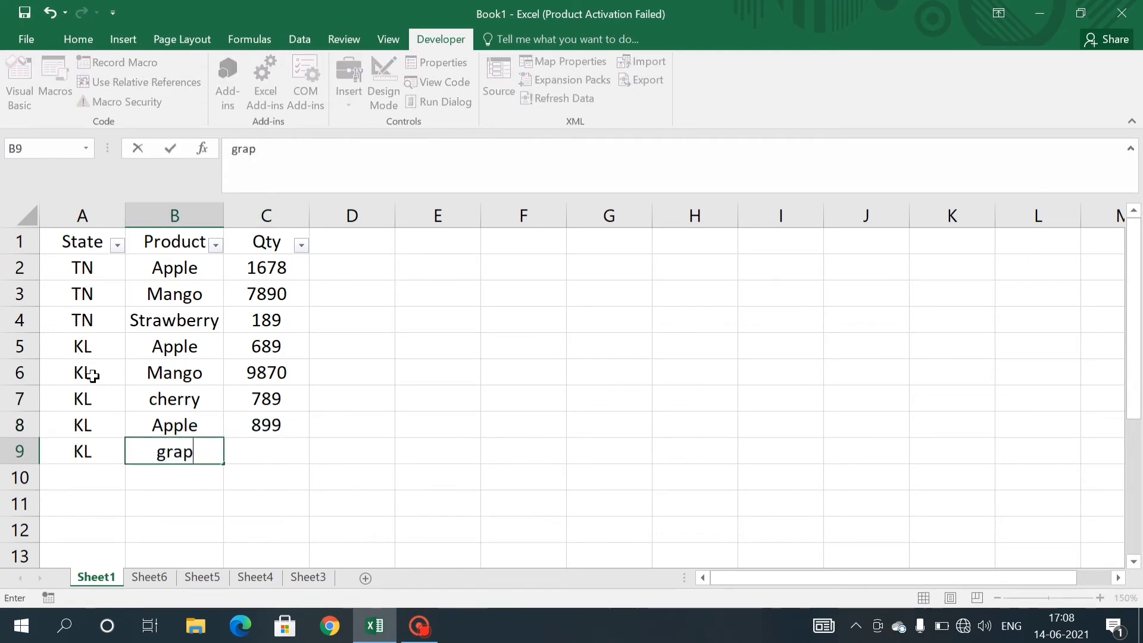
type("es")
key("Tab")
key("Caps_Lock")
type("78")
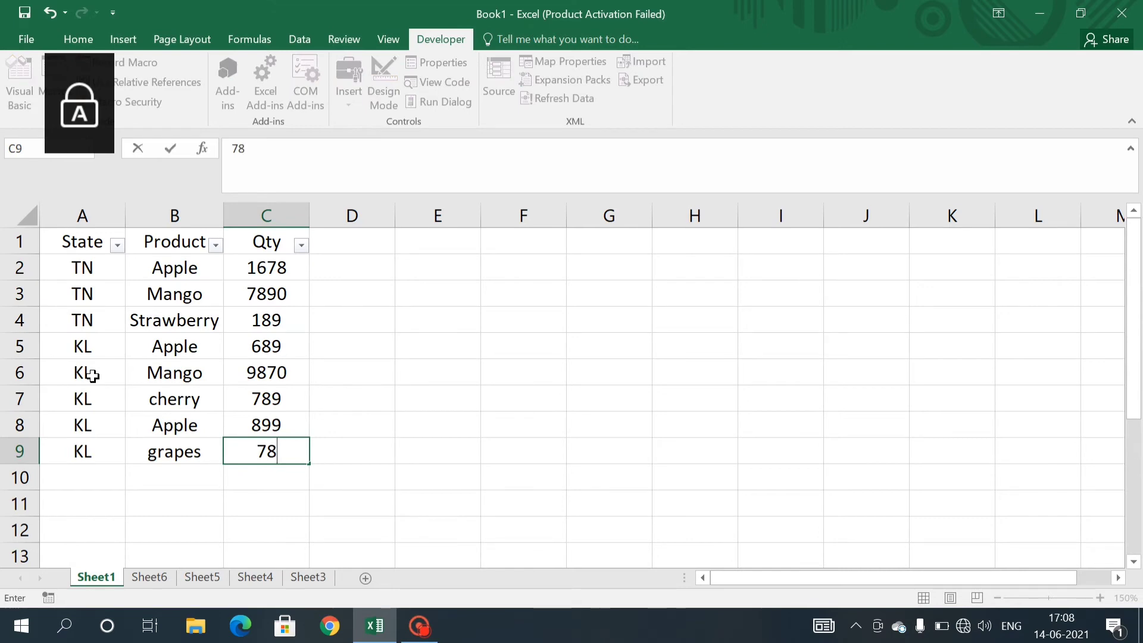
type("0")
key("Return")
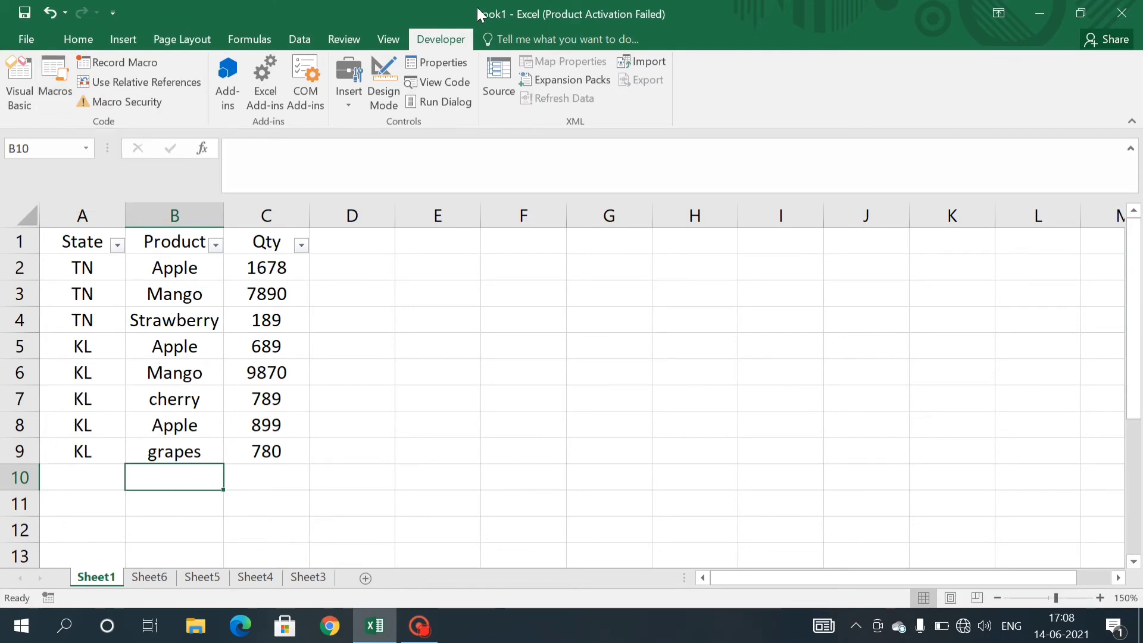
Step: Draw a form control button beside the table, around cell E2, and assign the Filter_by_state macro to it
left_click(352, 95)
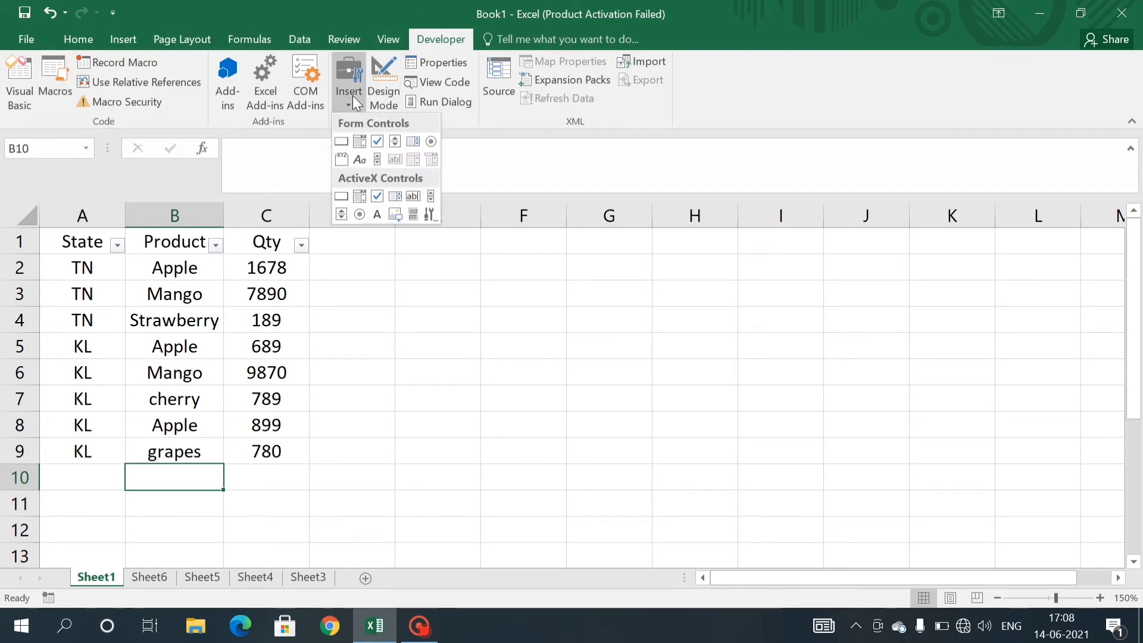
left_click(343, 142)
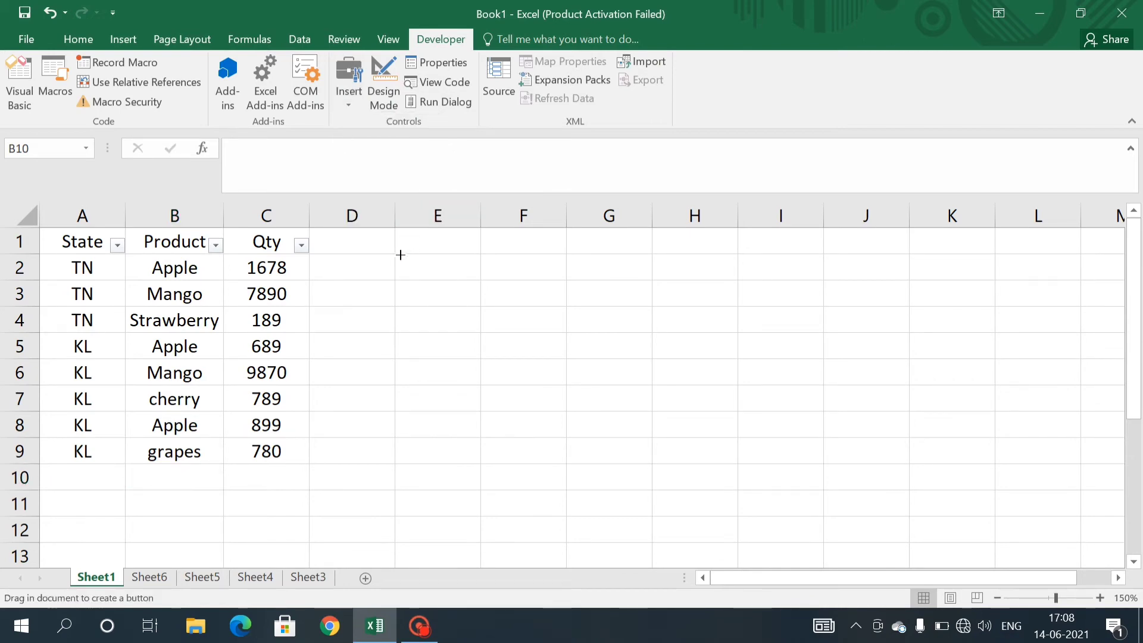
left_click_drag(400, 255, 501, 284)
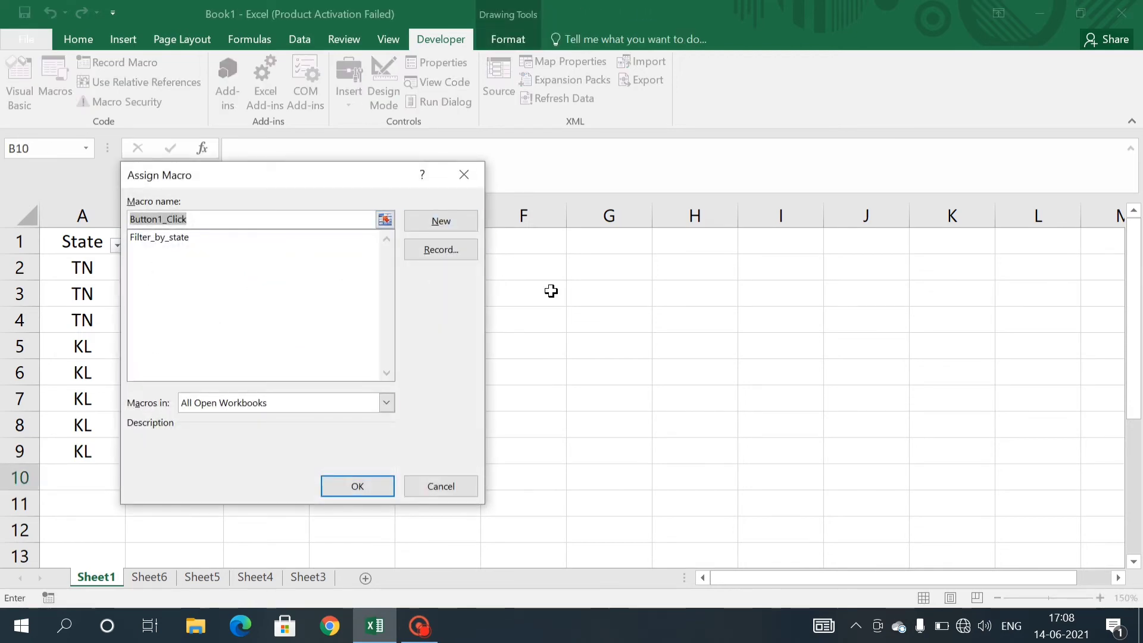
left_click(173, 241)
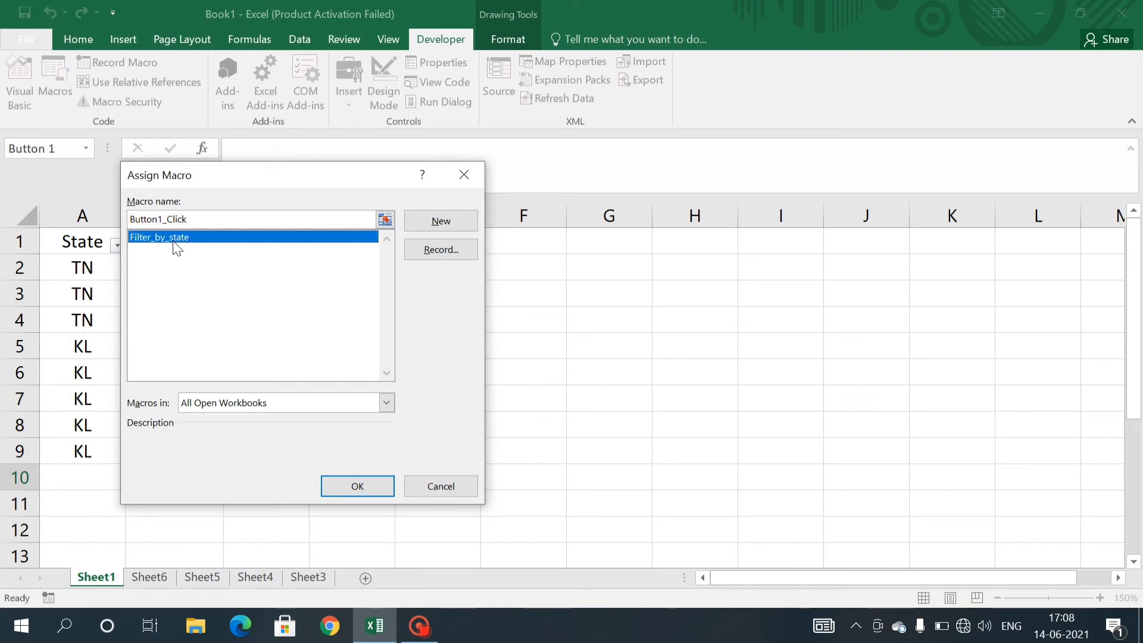
left_click(358, 494)
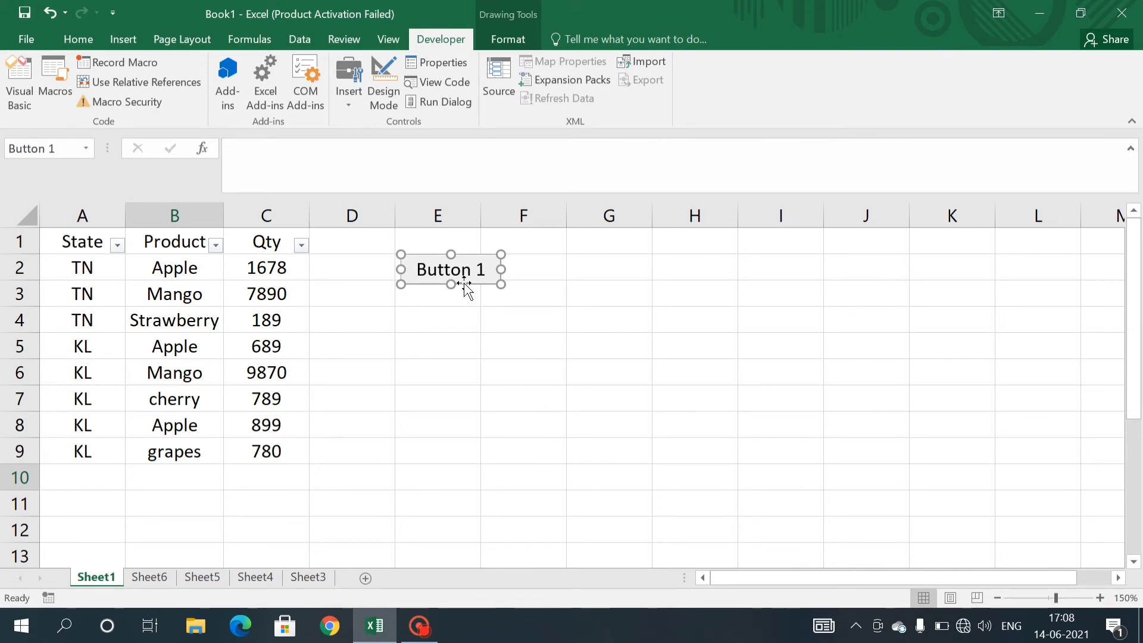
Step: Replace the new button's caption with FILTER and deselect the button
left_click(420, 270)
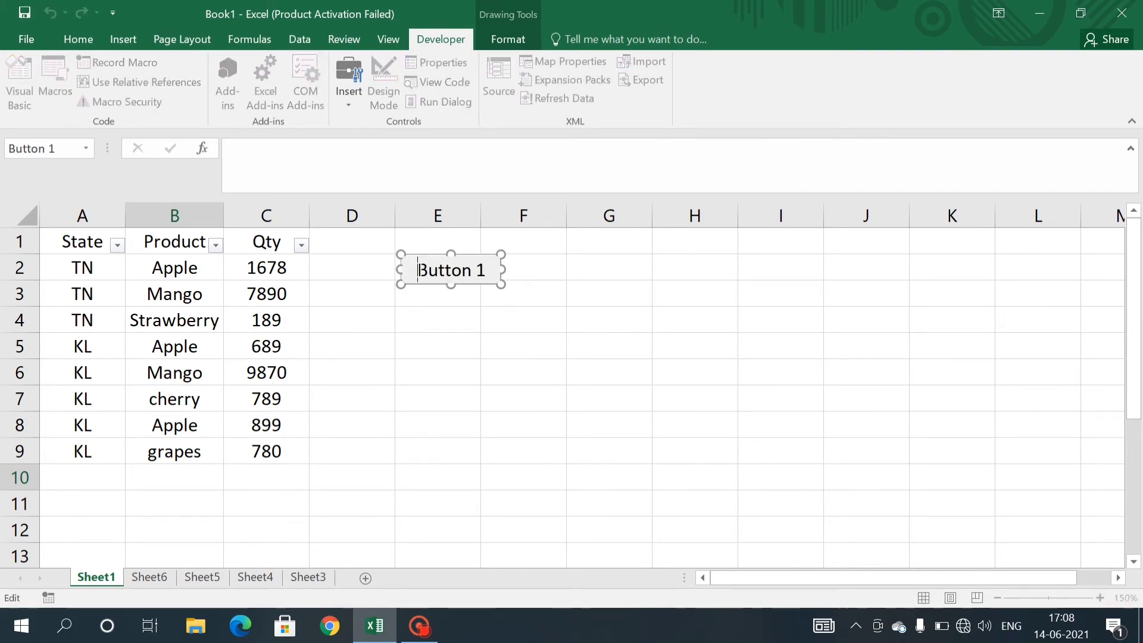
key("Delete")
key("Delete")
key("Delete")
key("Delete")
key("Delete")
key("Delete")
key("Delete")
key("Delete")
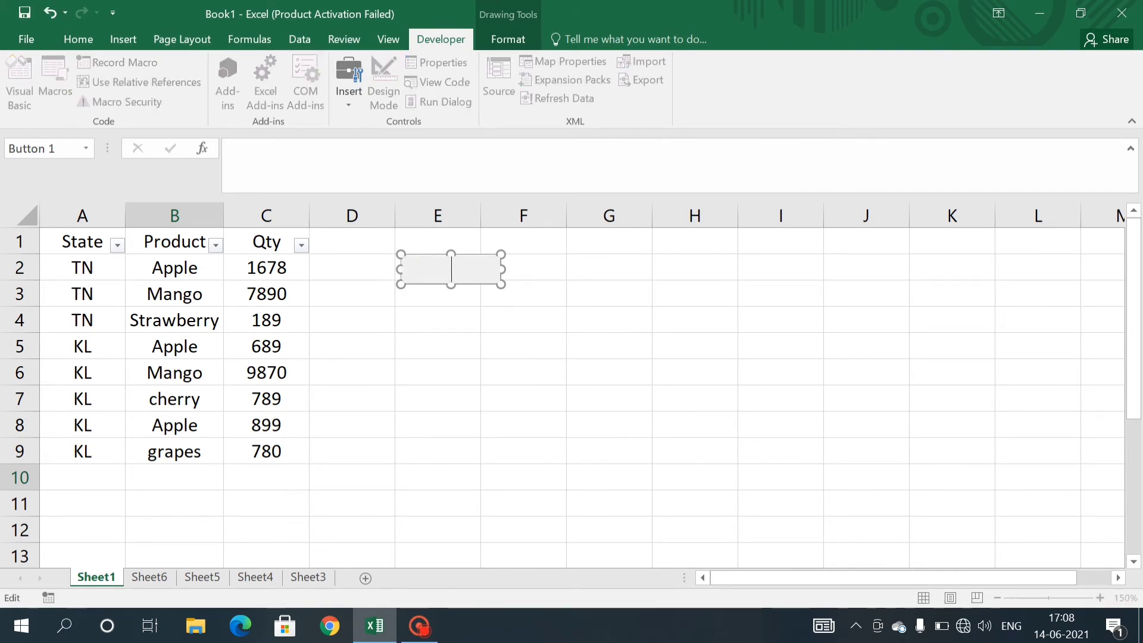
type("FILTER")
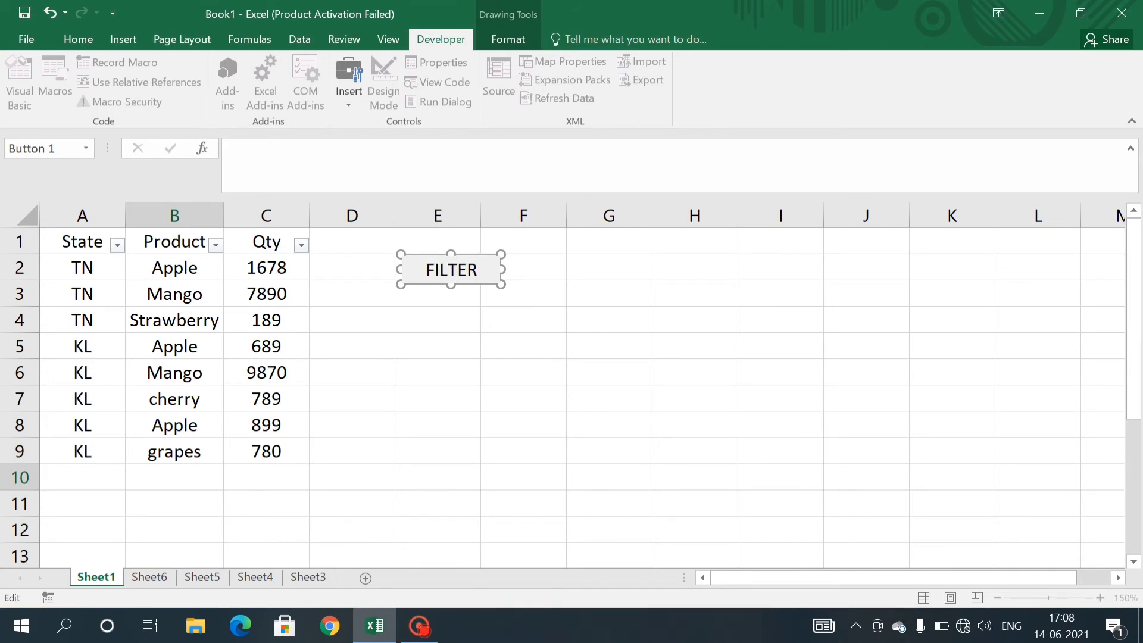
key("Escape")
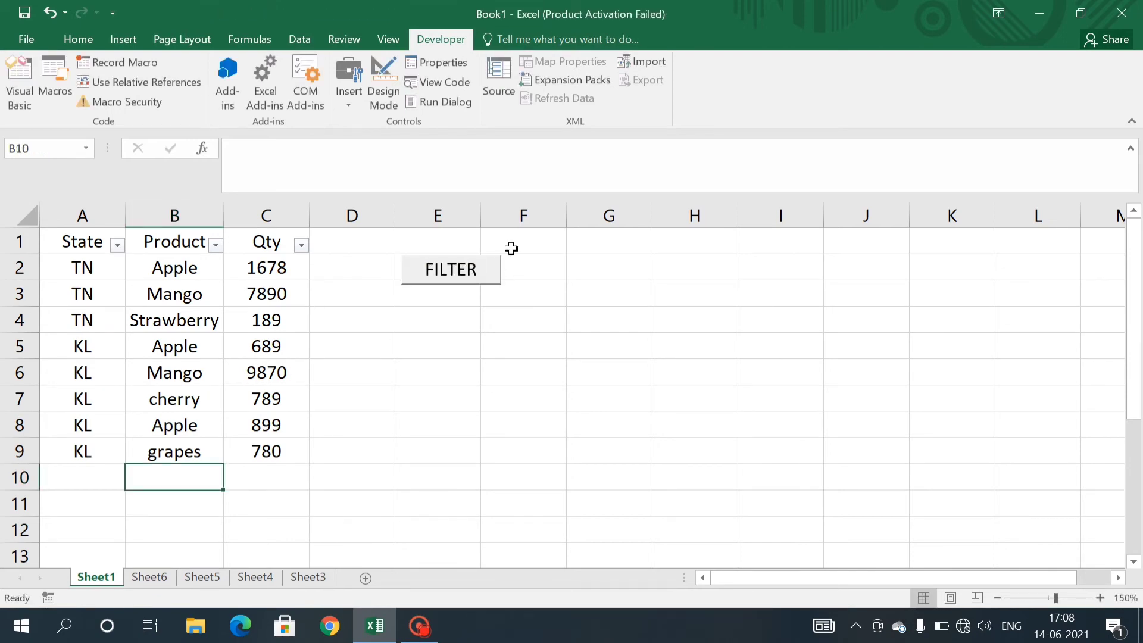
Step: Run the macro with the FILTER button and check the state tables on the new worksheets Sheet8 and Sheet7
left_click(468, 276)
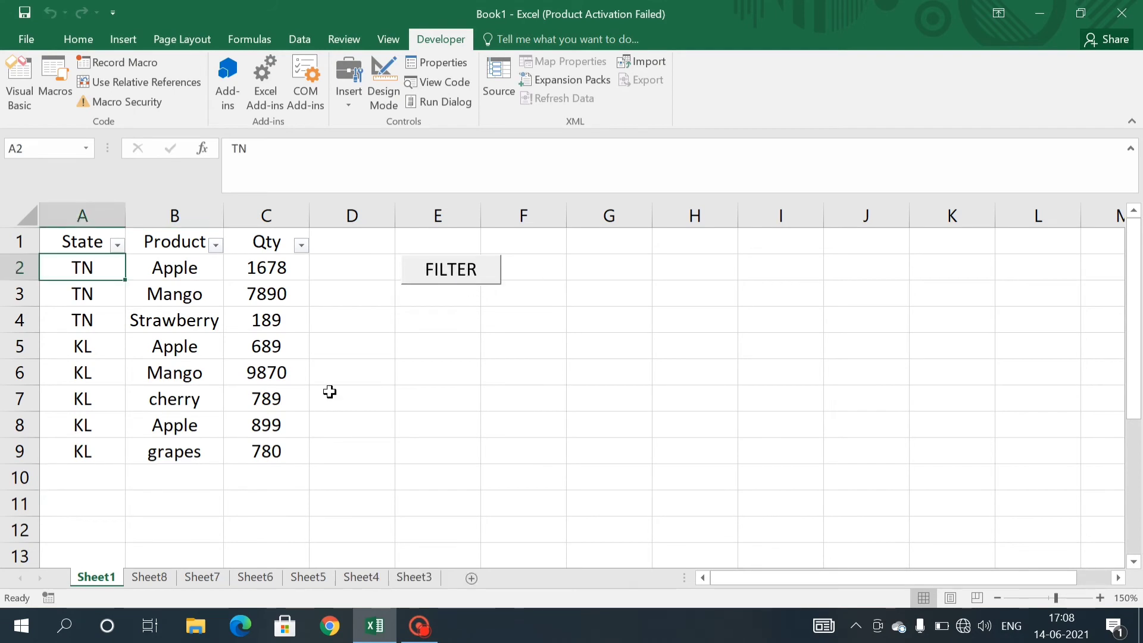
left_click(157, 578)
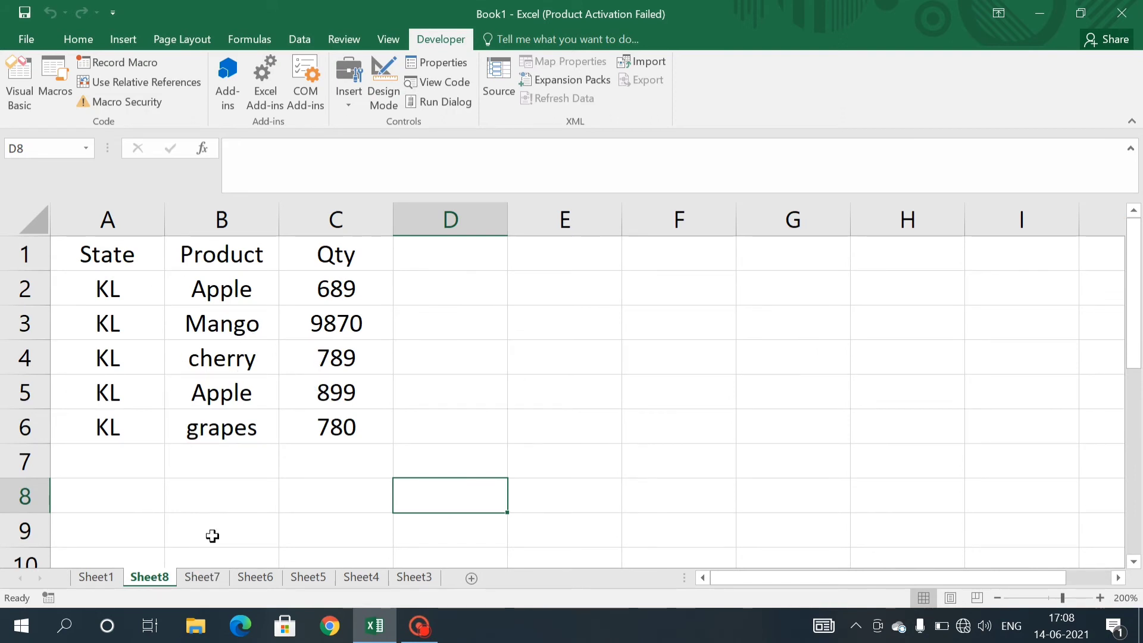
left_click(200, 576)
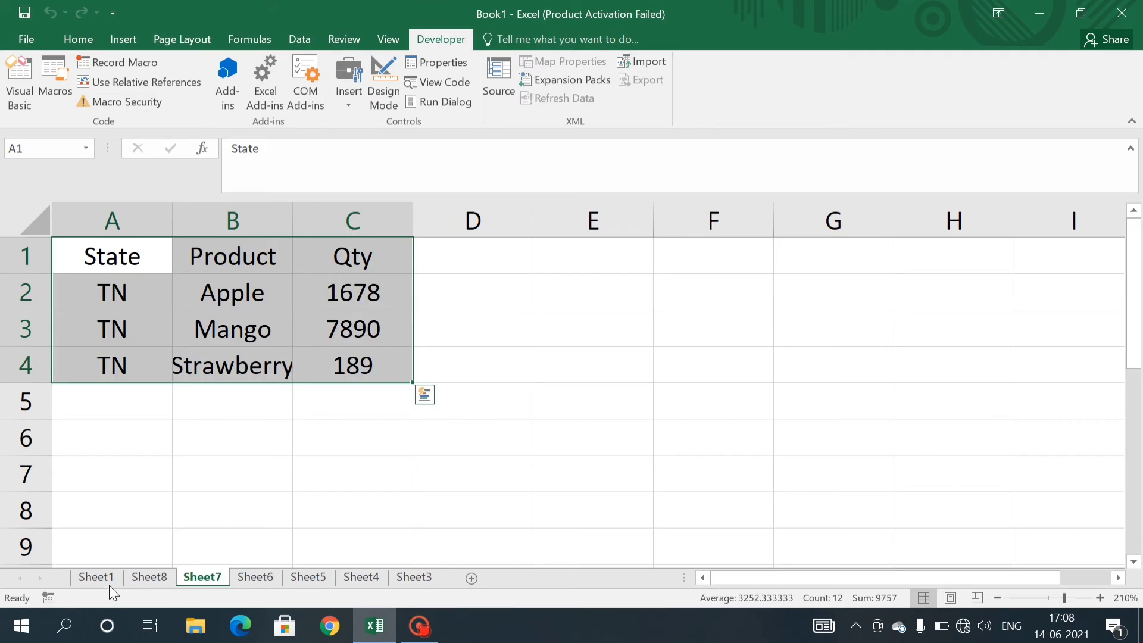
Step: On Sheet1, copy the data rows A2:C9 and paste them directly below the table, starting at A10
left_click(97, 577)
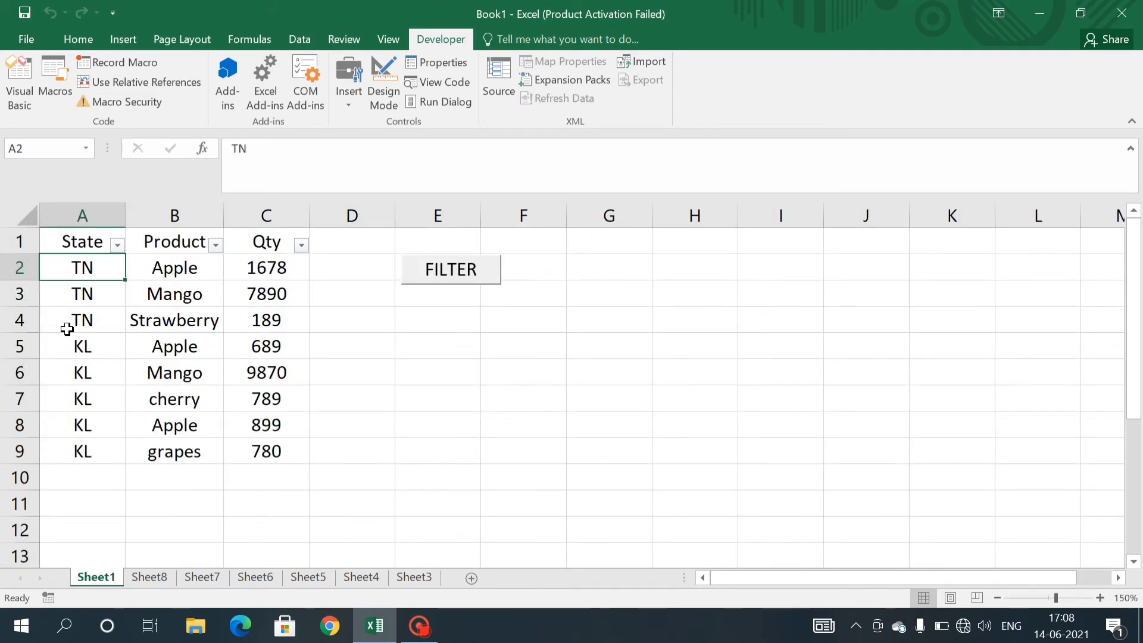
key("shift+Right")
key("shift+Right")
key("shift+Right")
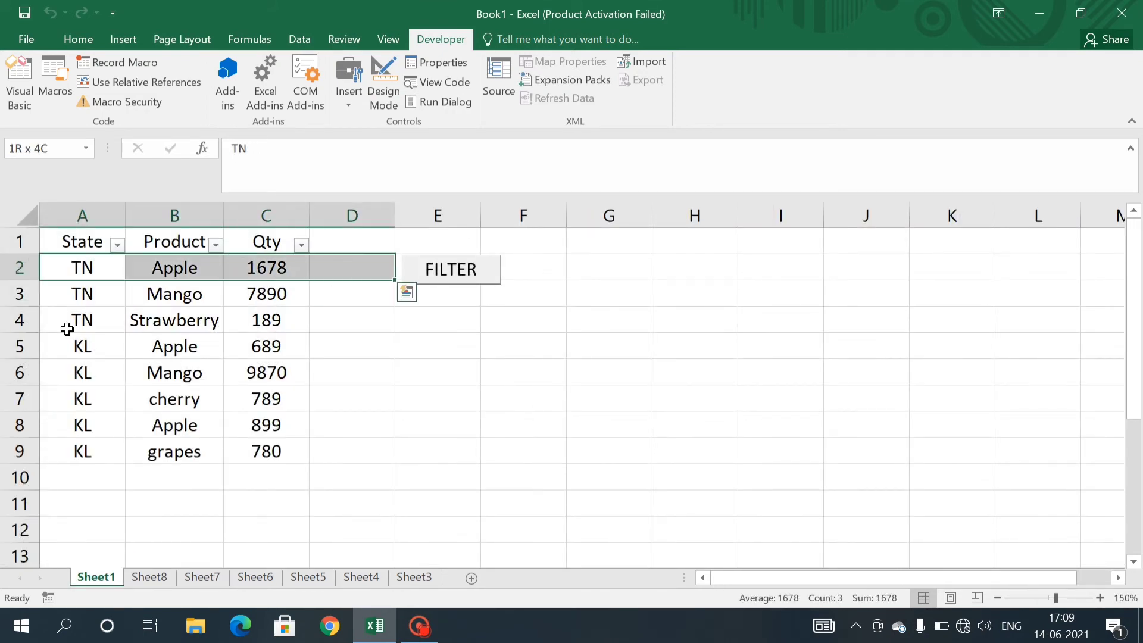
key("shift+Left")
key("shift+Down")
key("shift+Down")
key("shift+Down")
key("shift+Down")
key("shift+Down")
key("shift+Down")
key("shift+Down")
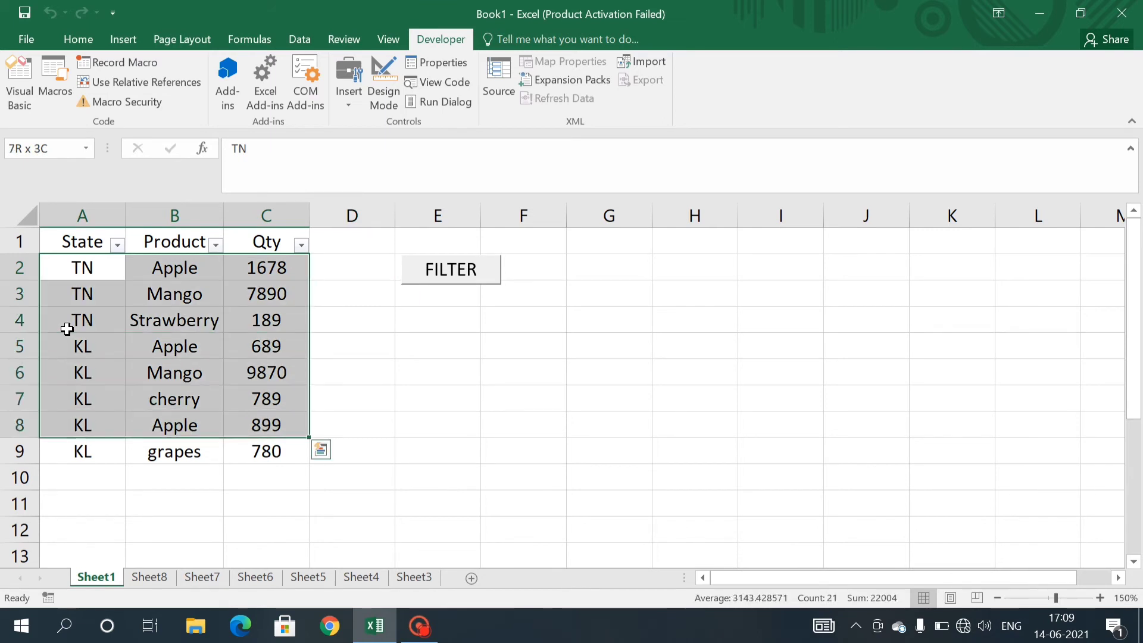
key("ctrl+c")
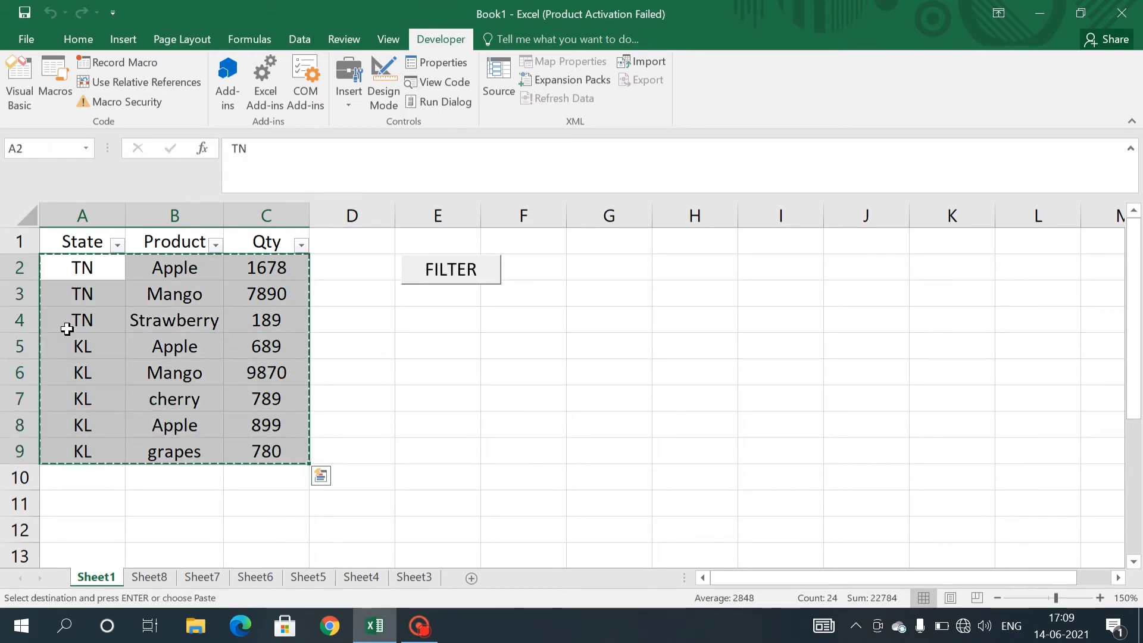
key("Down")
key("Down")
key("Down")
key("Down")
key("Down")
key("Down")
key("Down")
key("Down")
key("Down")
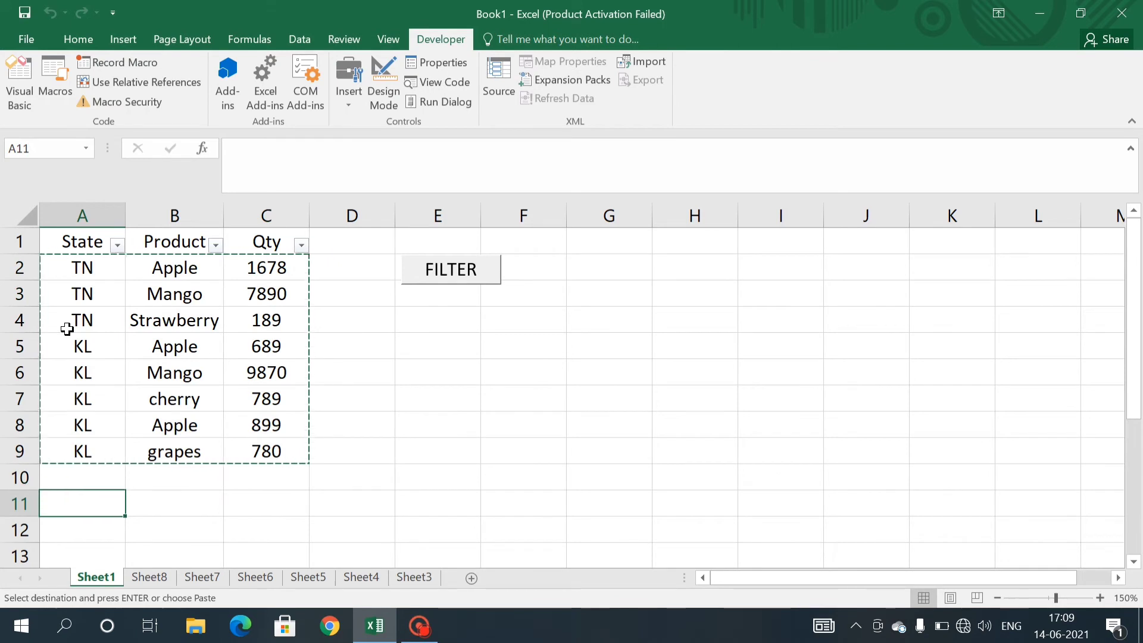
key("Up")
key("ctrl+v")
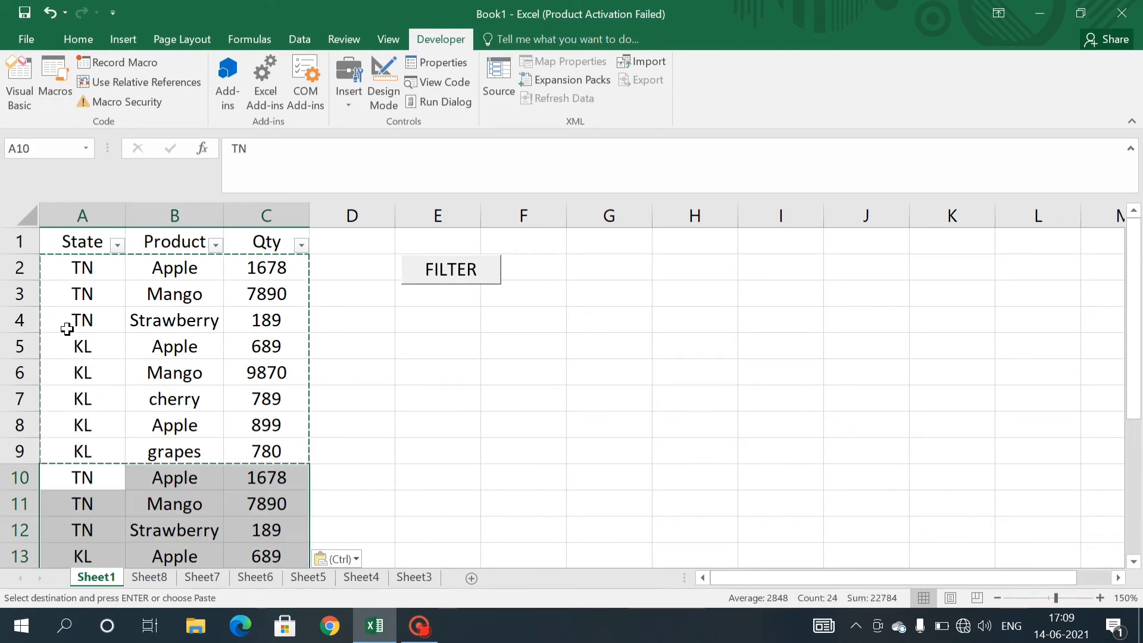
key("Escape")
left_click(173, 328)
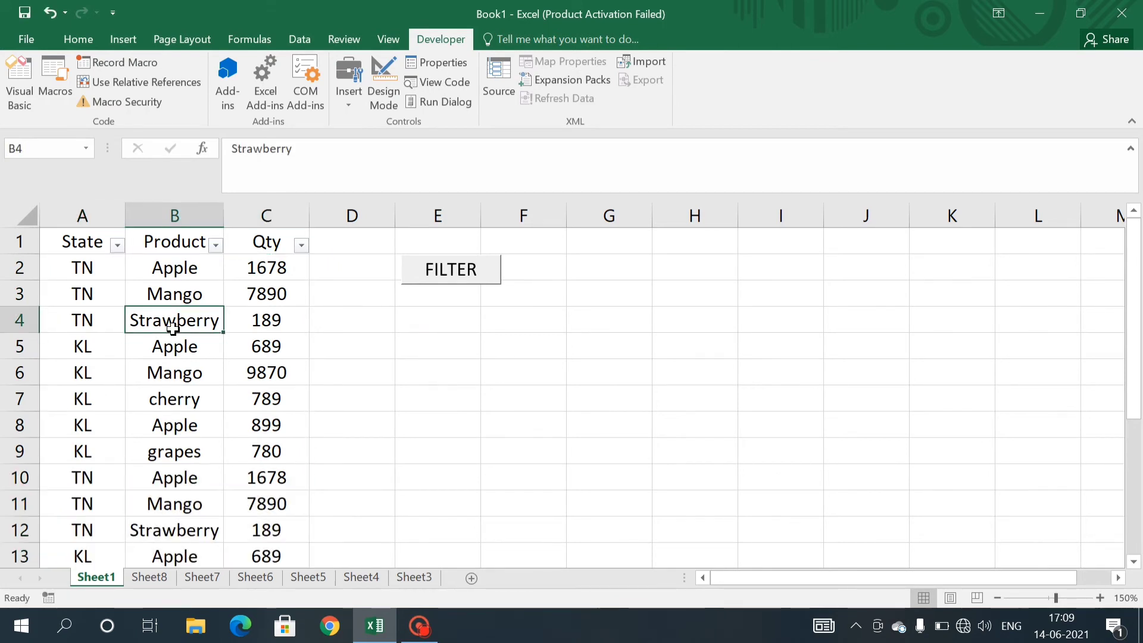
Step: Run the macro again with the FILTER button and check the KL rows down to the table's end on Sheet10
left_click(454, 265)
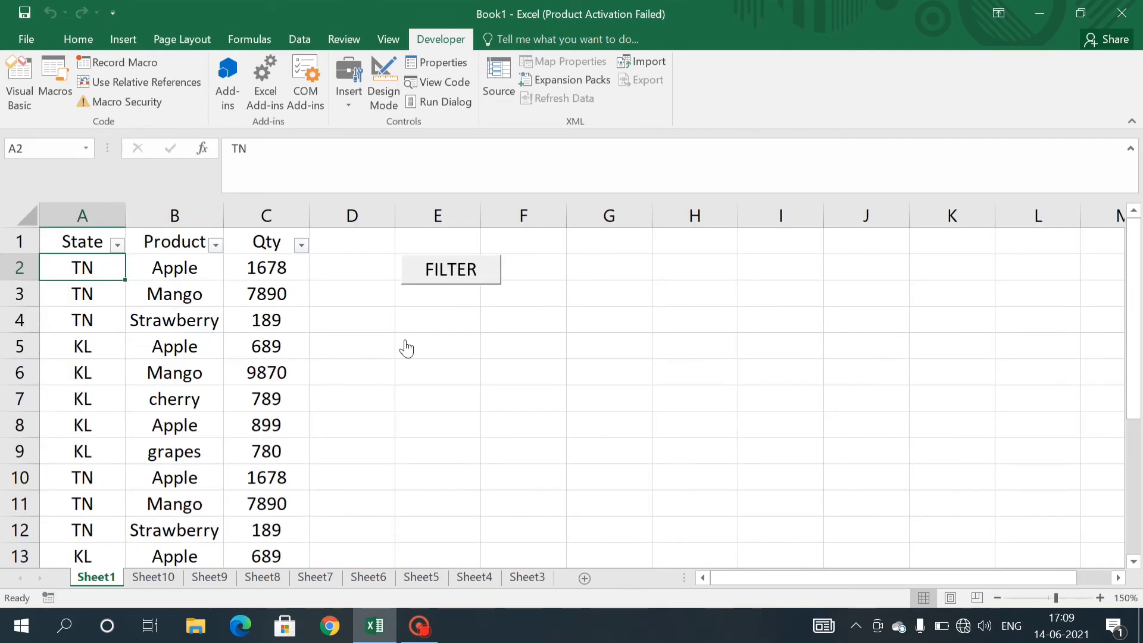
left_click(174, 577)
left_click(261, 412)
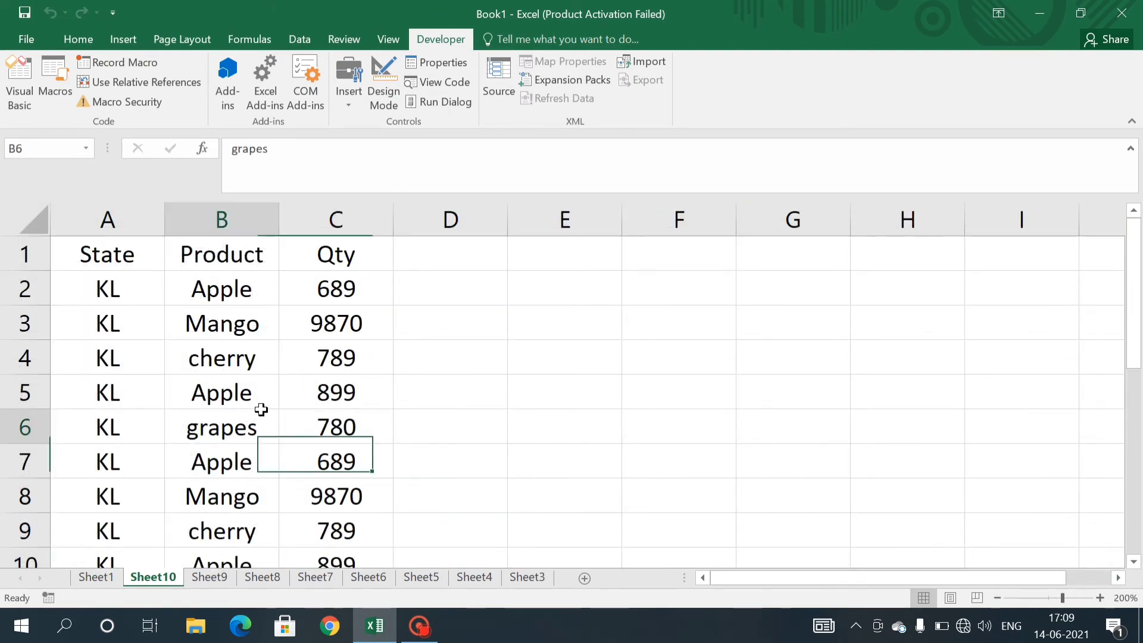
key("Down")
key("Down")
key("Down")
key("Down")
key("Down")
key("Down")
key("Down")
key("Down")
key("Down")
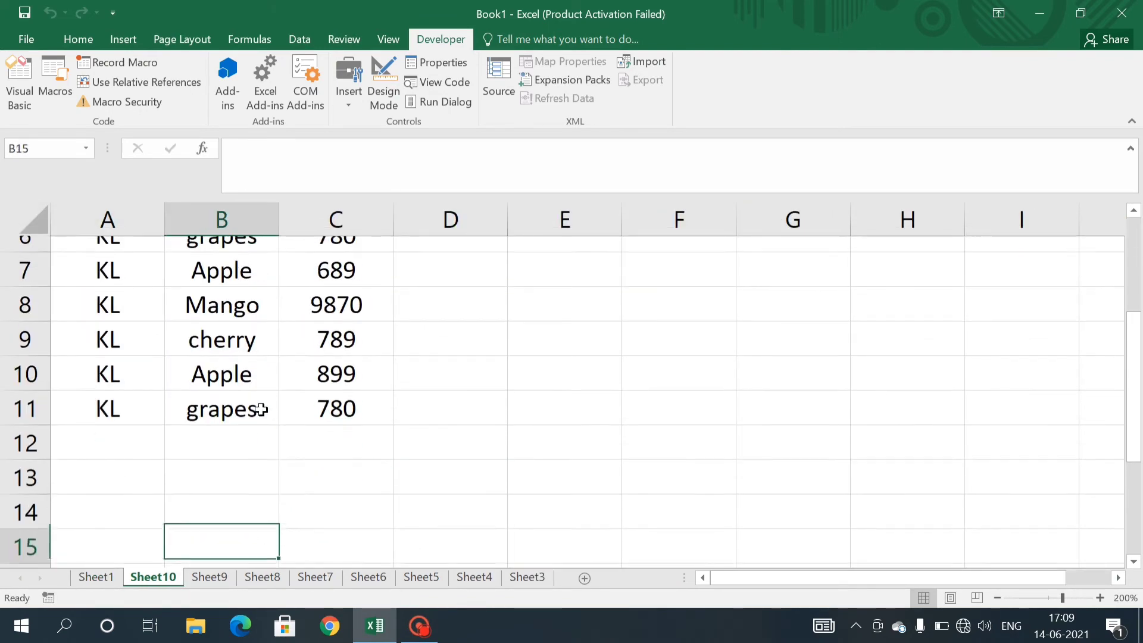
Step: Check the TN rows on Sheet9, and review the KL table on Sheet10 from its end up to the header
left_click(202, 583)
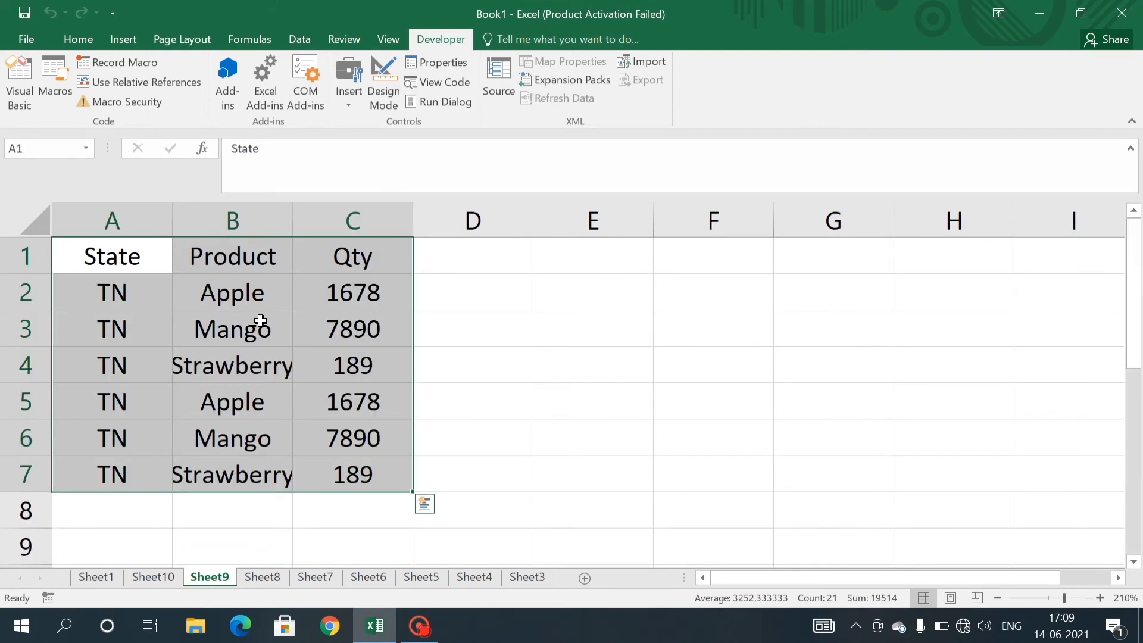
left_click(260, 323)
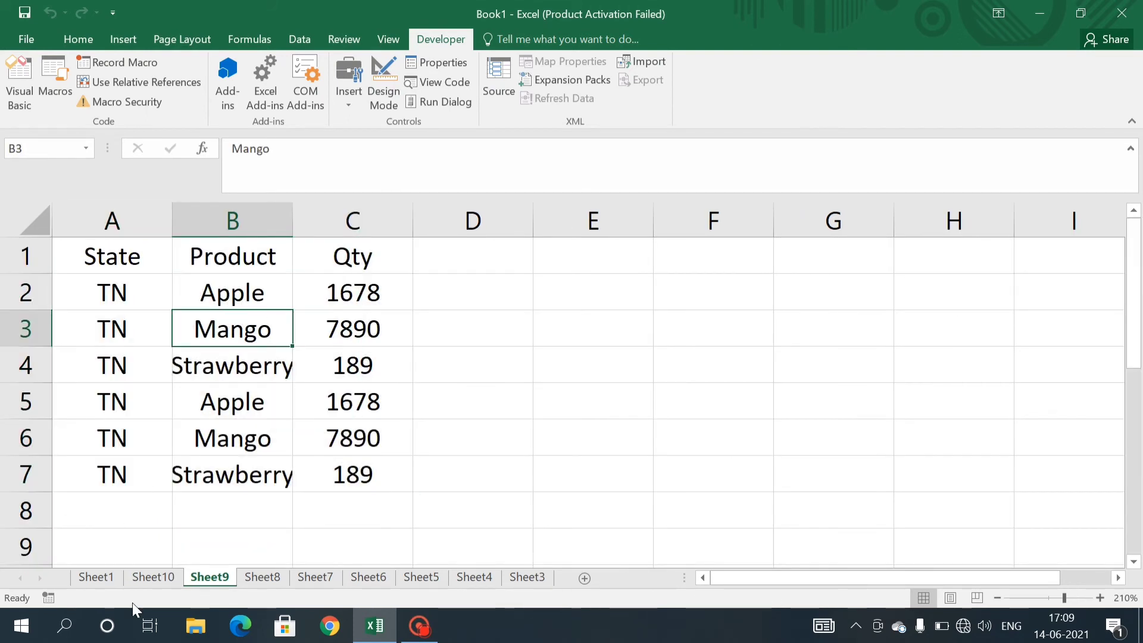
left_click(155, 581)
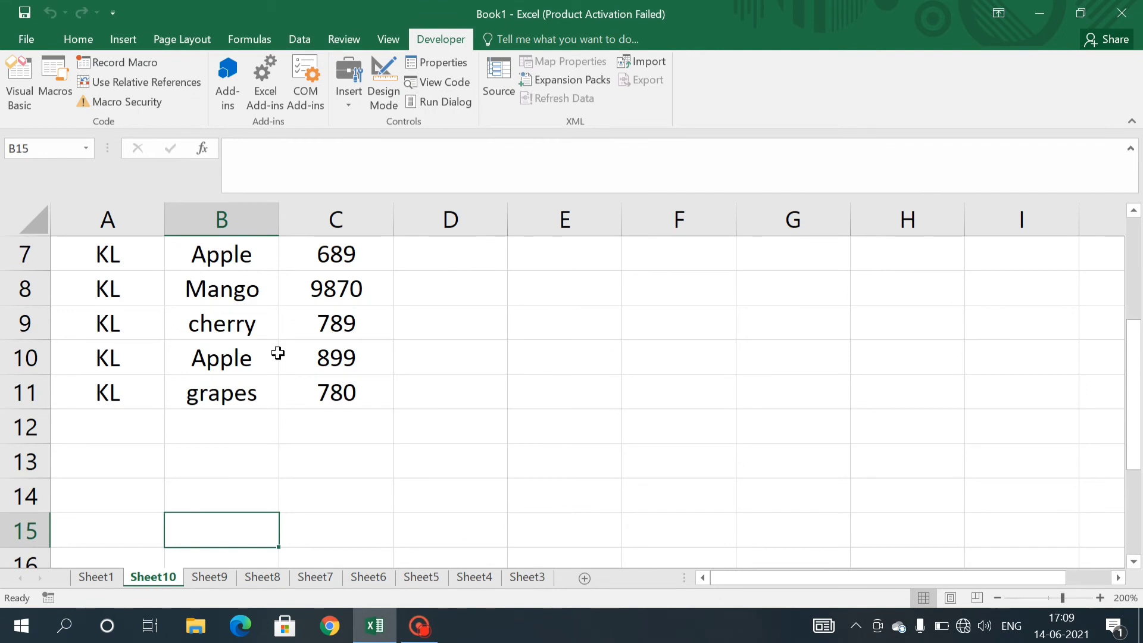
key("Up")
key("Up")
key("Up")
key("Up")
key("Up")
key("Up")
key("Up")
key("Up")
key("Up")
key("Up")
key("Up")
key("Up")
key("Up")
key("Up")
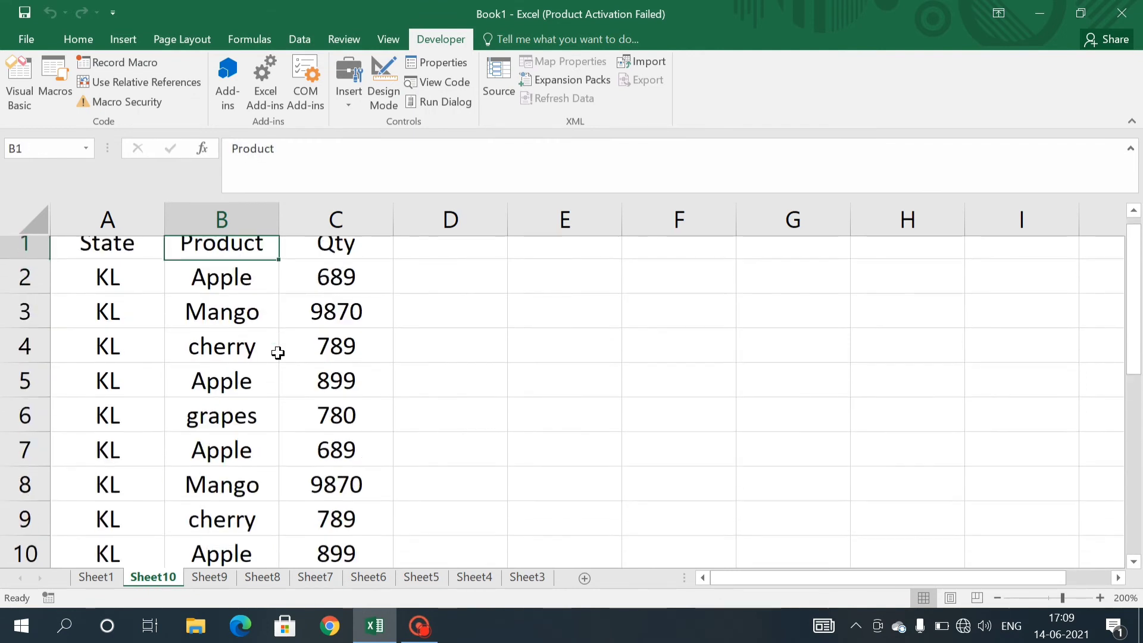
Step: Review the extended source table on Sheet1, moving down the State column through the pasted rows
left_click(108, 575)
left_click(181, 428)
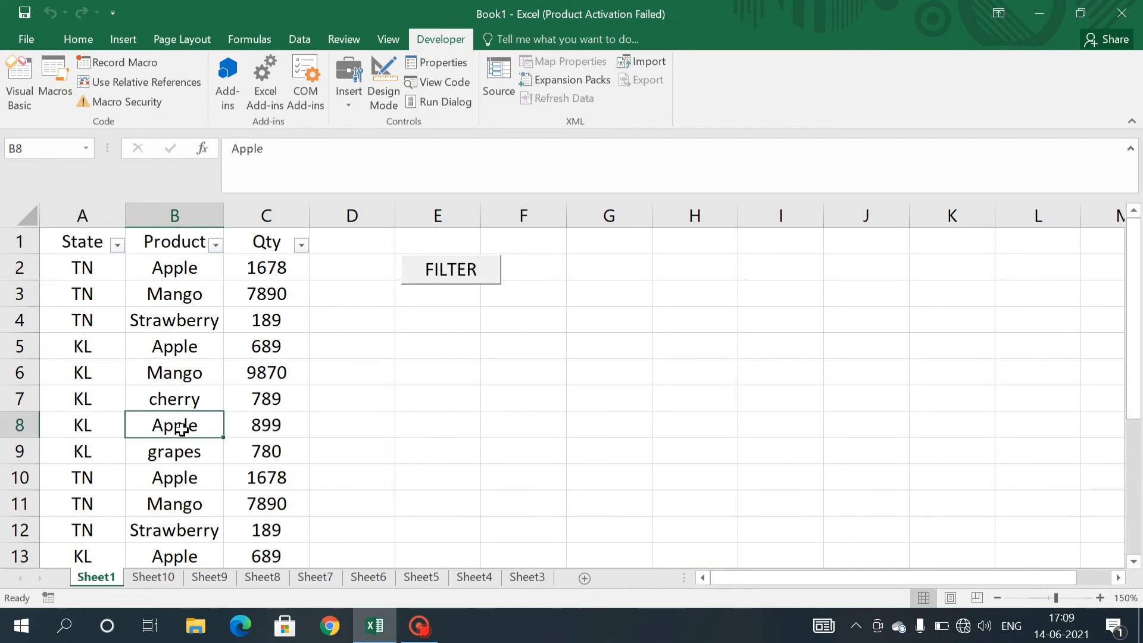
key("Left")
key("Down")
key("Down")
key("Down")
key("Down")
key("Down")
key("Down")
key("Down")
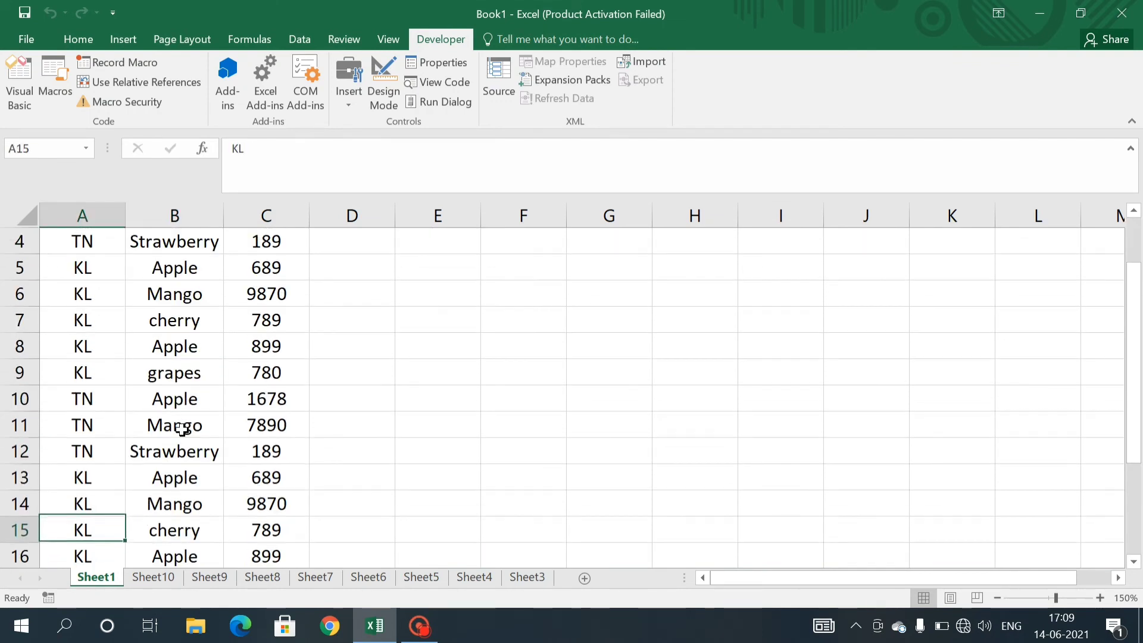
key("Down")
key("Down")
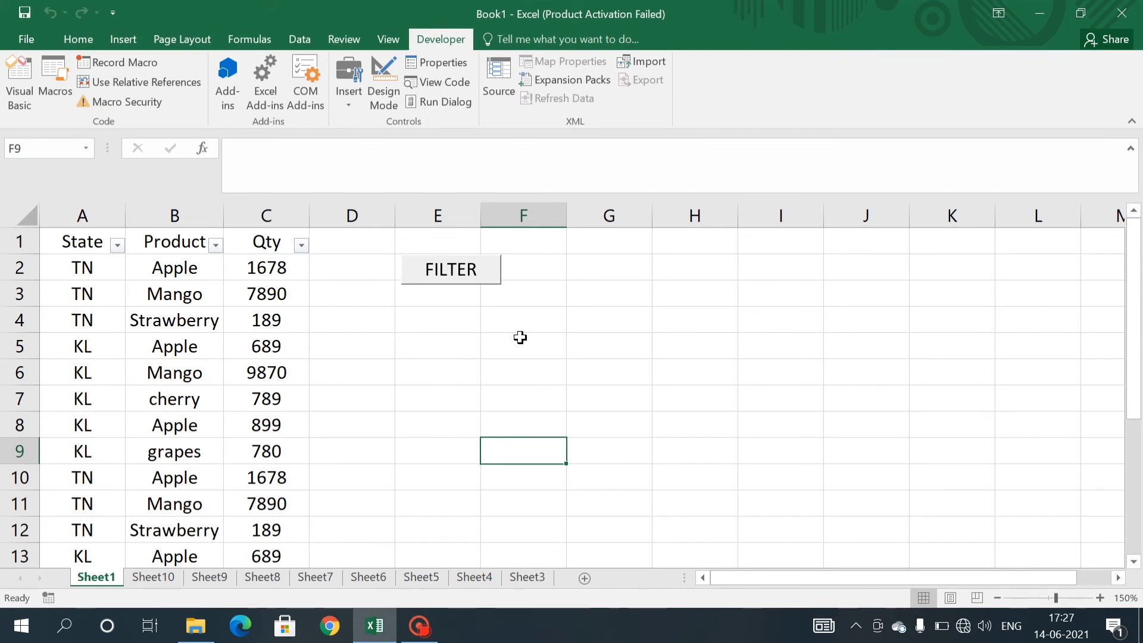
Step: Step into the Filter_by_state macro to open its recorded code in the Visual Basic editor
left_click(55, 75)
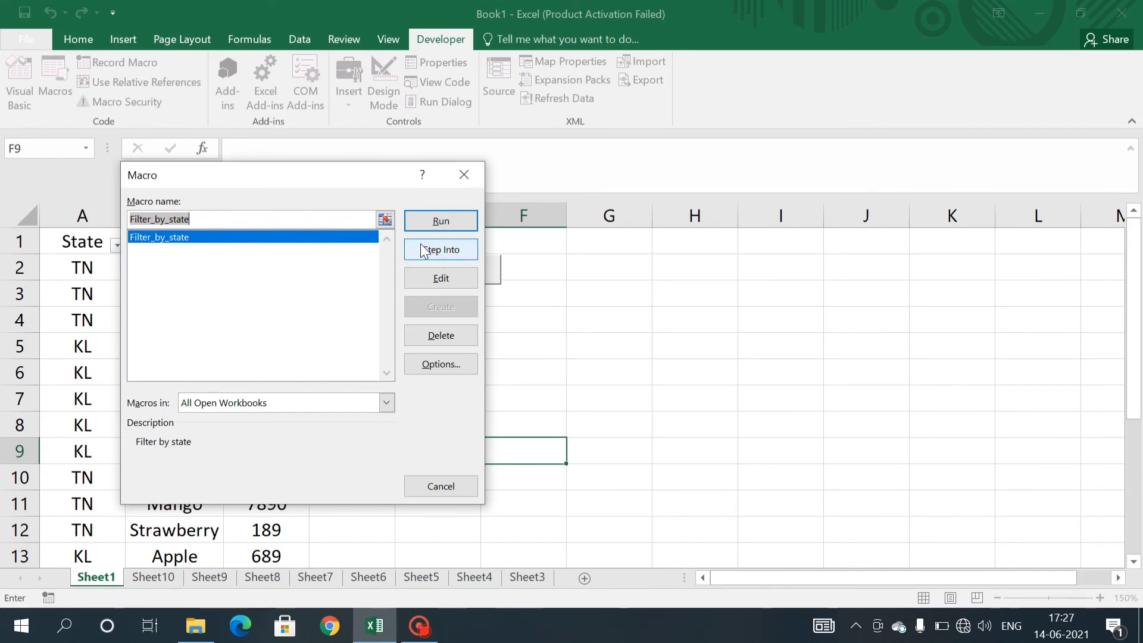
left_click(440, 250)
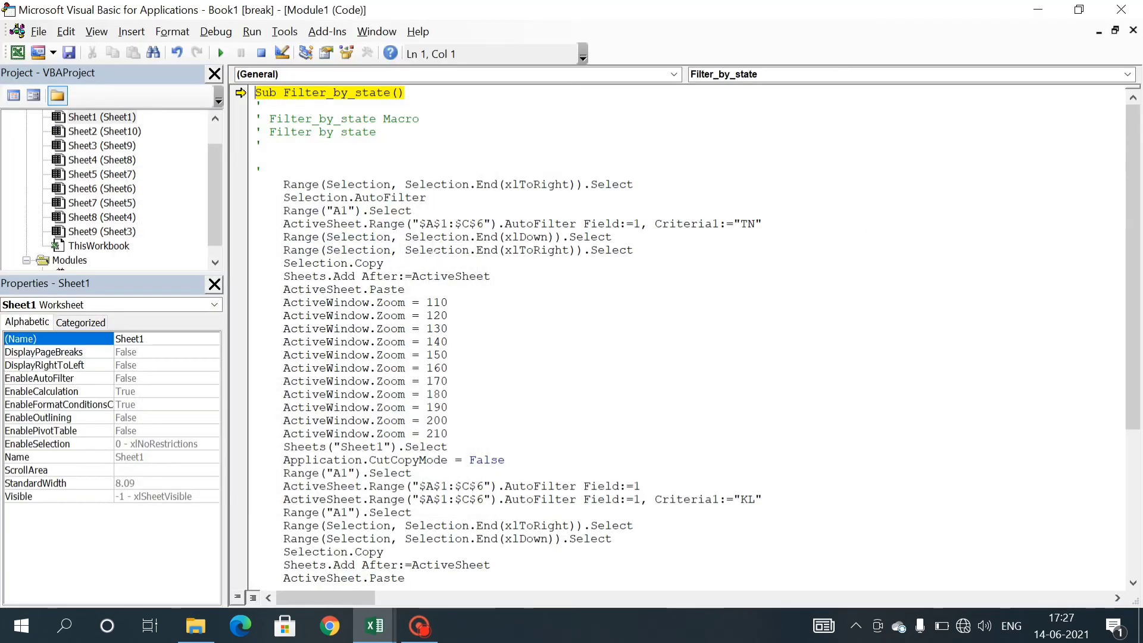
left_click(487, 210)
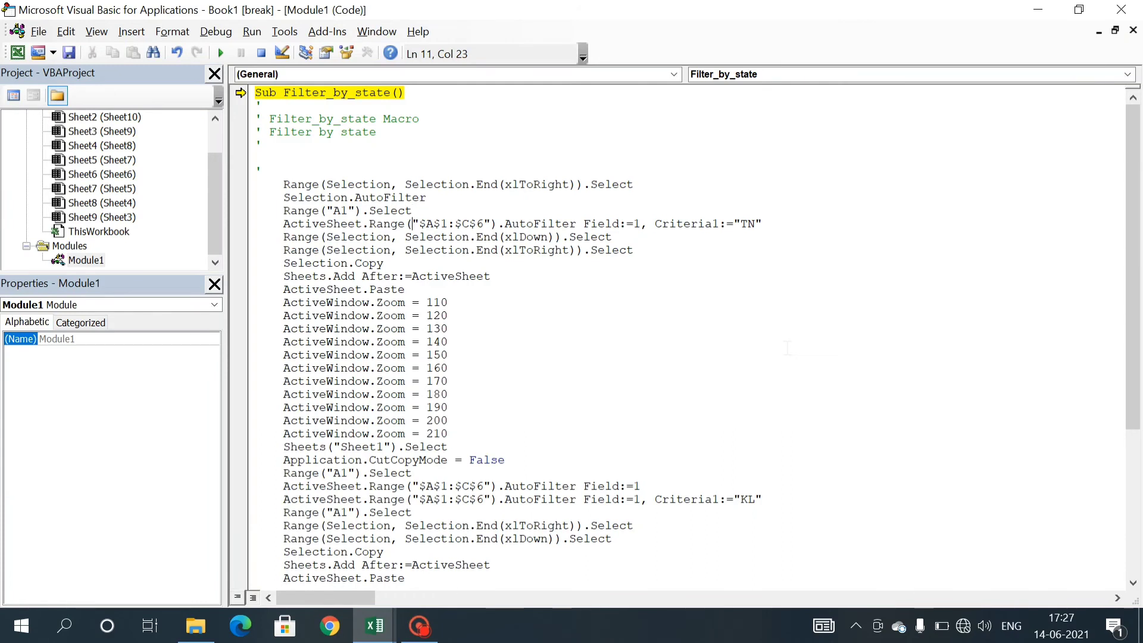
Step: Examine the recorded Filter_by_state code line by line down to End Sub, and close the editor, ending the debugging session
key("Down")
key("Down")
key("Down")
key("Down")
key("Down")
key("Down")
key("Down")
key("Down")
key("Down")
key("Down")
key("Down")
key("Down")
key("Down")
key("Down")
key("Down")
key("Down")
key("Down")
key("Down")
key("Down")
key("Down")
key("Down")
key("Down")
key("Down")
key("Down")
key("Down")
key("Down")
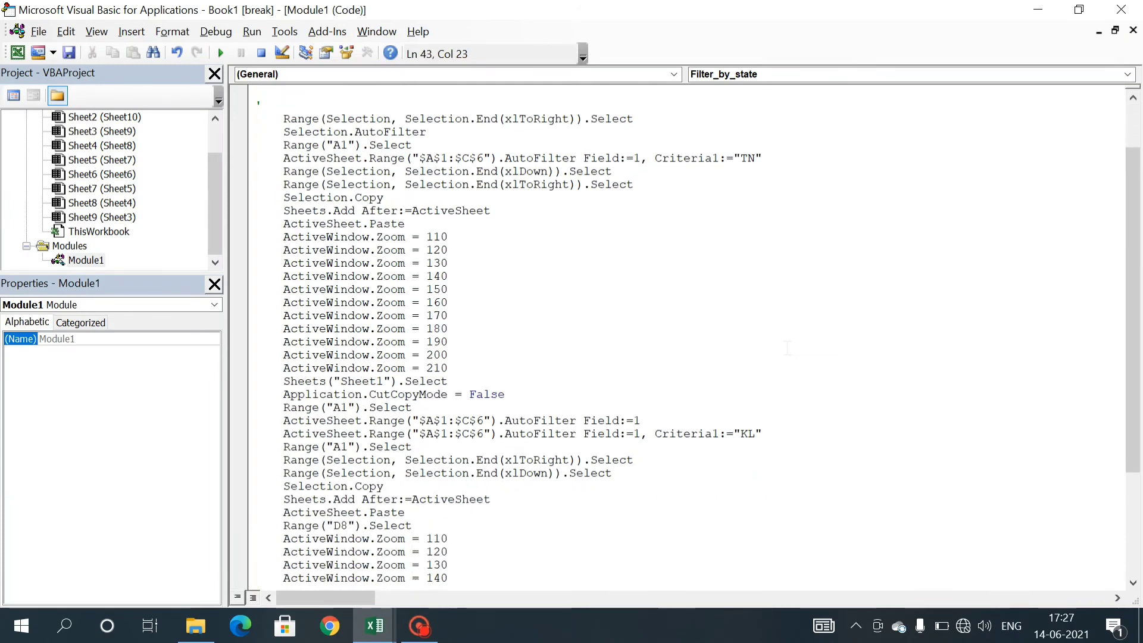
key("Down")
key("Down")
key("Down")
key("Down")
key("Down")
key("Down")
key("Down")
key("Down")
key("Down")
key("Down")
key("Down")
key("Down")
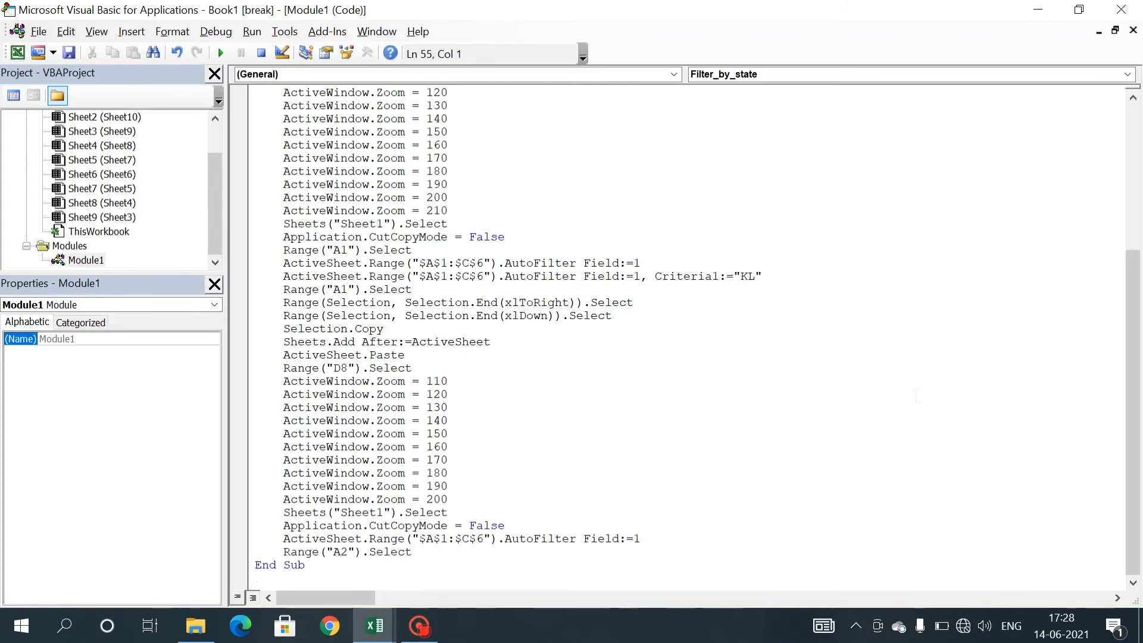
left_click(1121, 9)
left_click(525, 380)
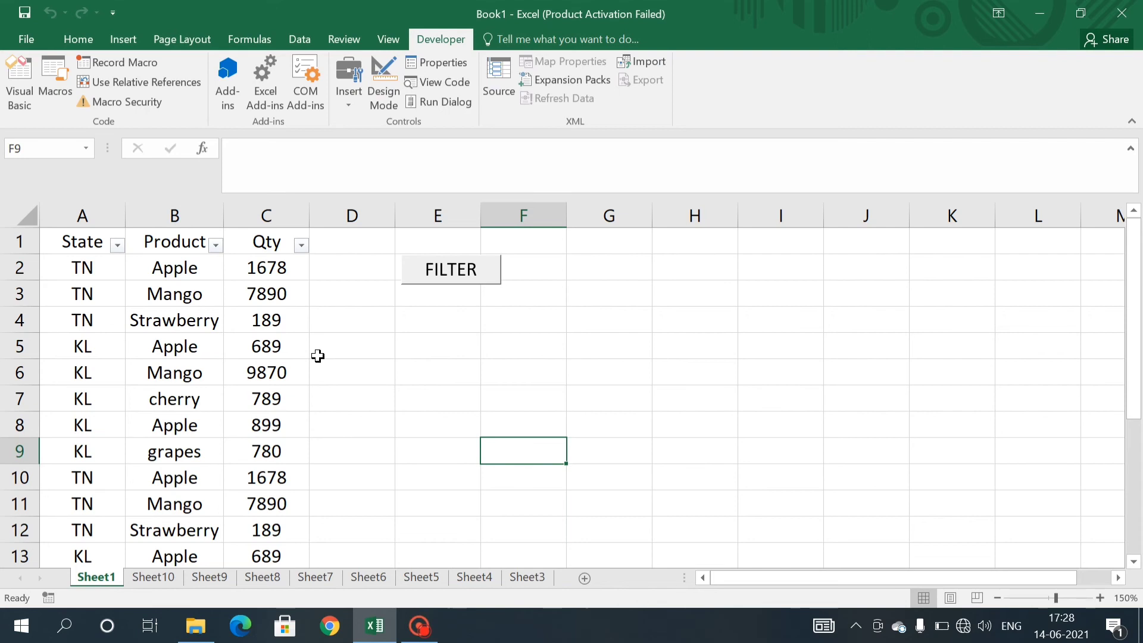
Step: Start saving a copy of the workbook to the Network Shortcuts folder on This PC, with Excel Macro-Enabled Workbook as the file type
left_click(24, 42)
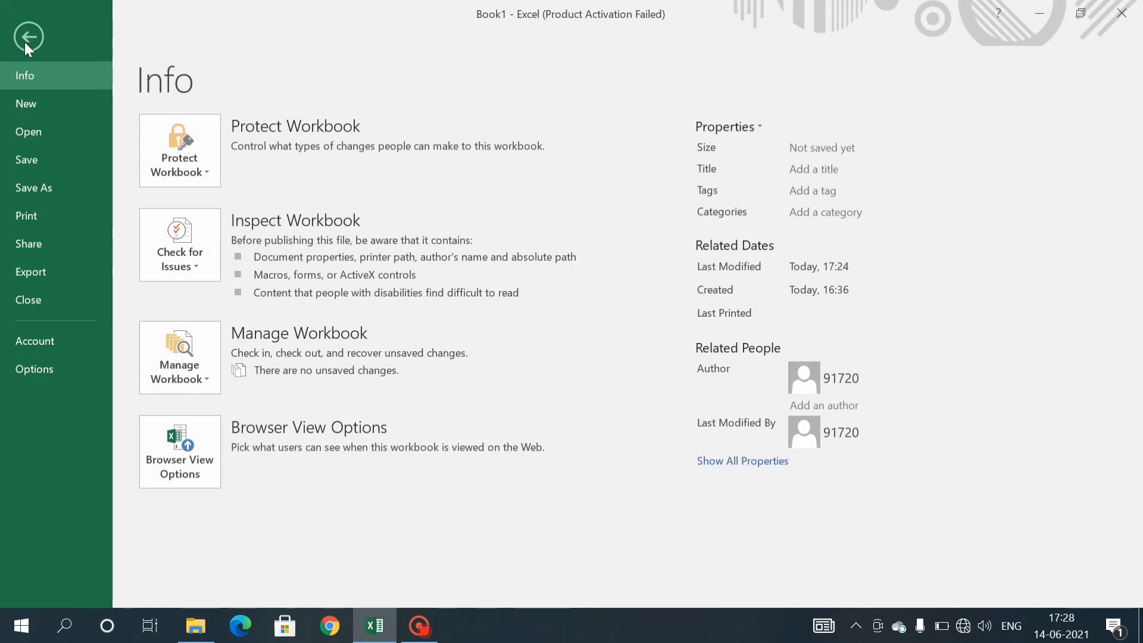
left_click(30, 202)
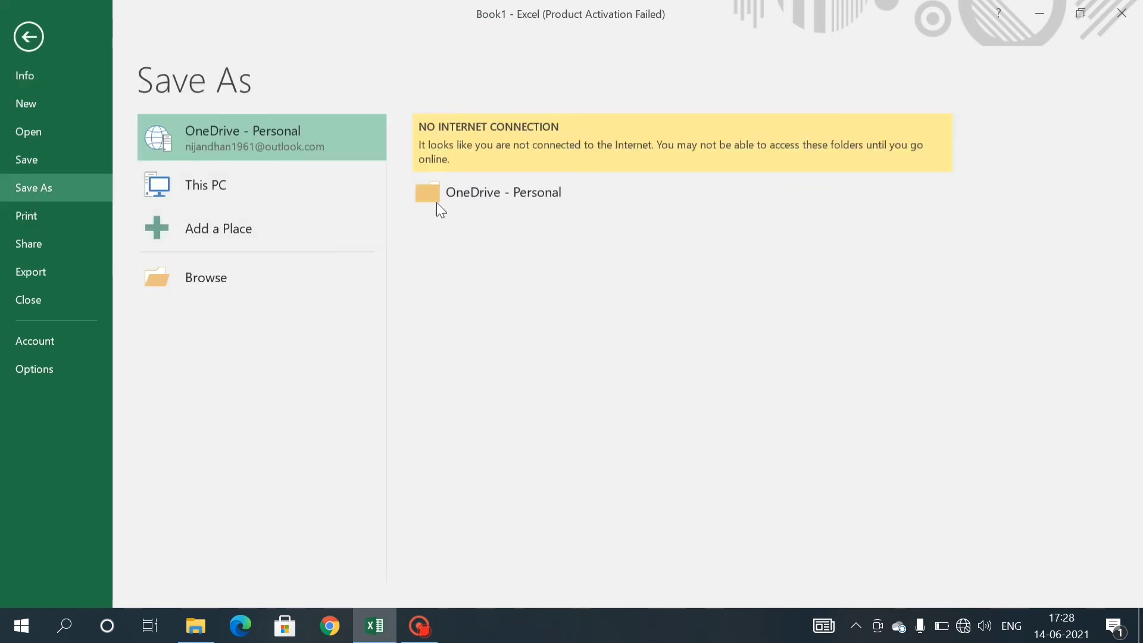
left_click(248, 183)
left_click(523, 262)
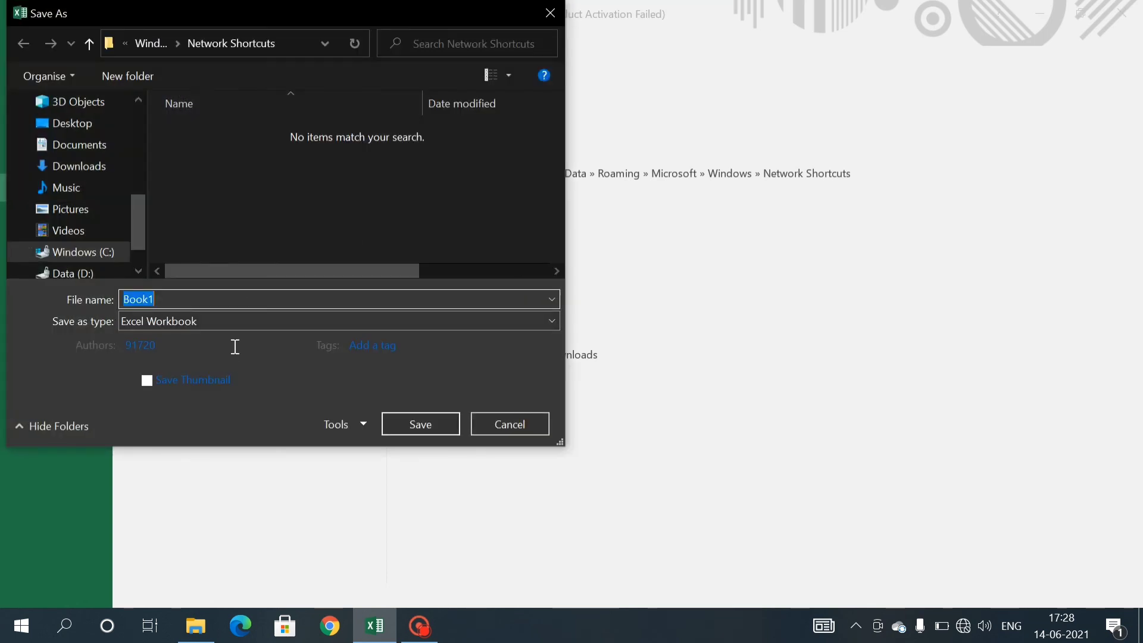
left_click(552, 322)
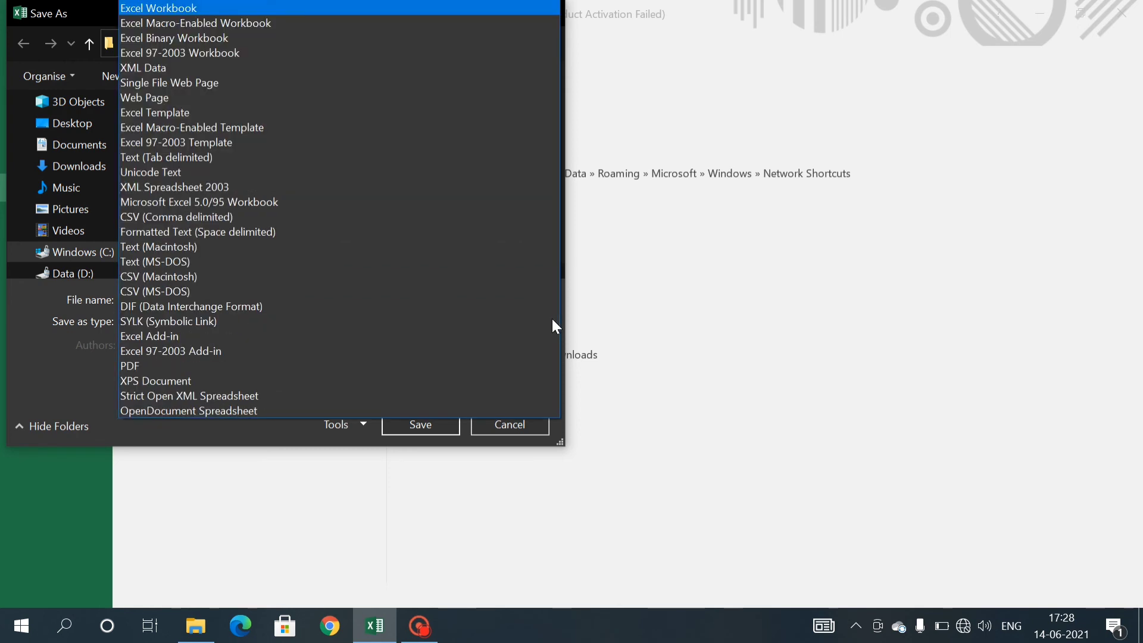
left_click(271, 23)
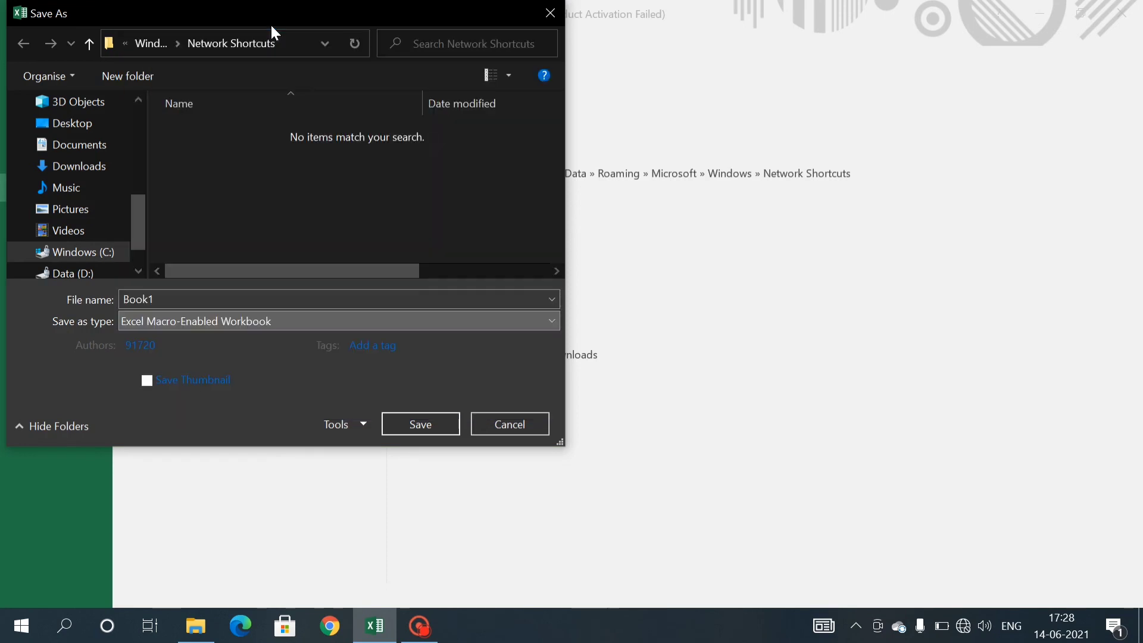
Step: Name the macro-enabled workbook FILTER BY STATE and save it
double_click(172, 300)
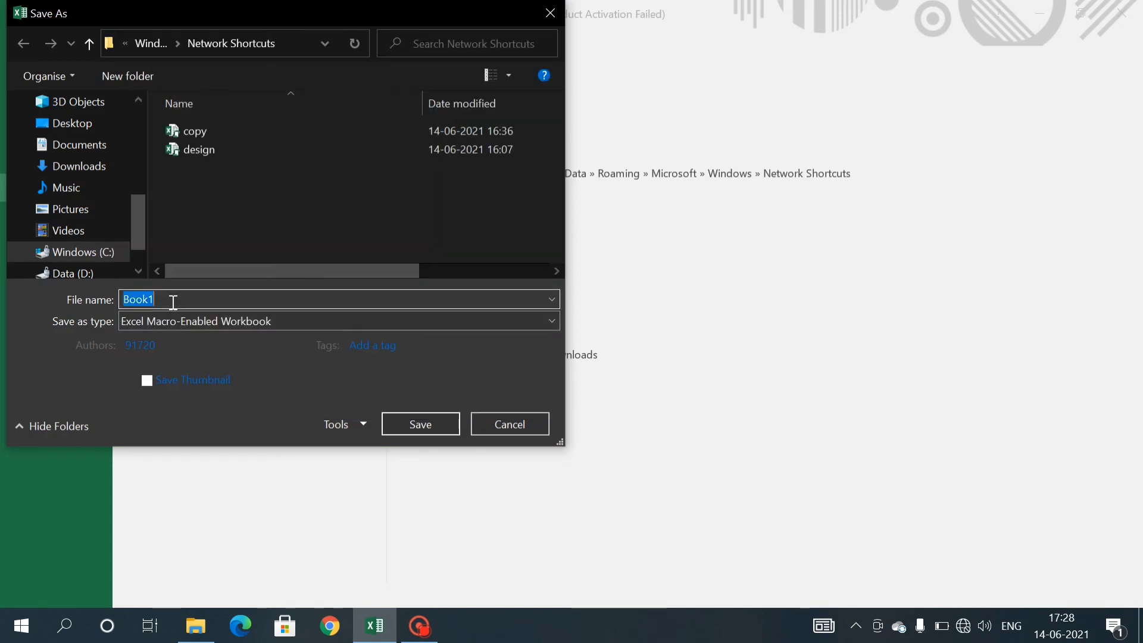
type("FILTER ")
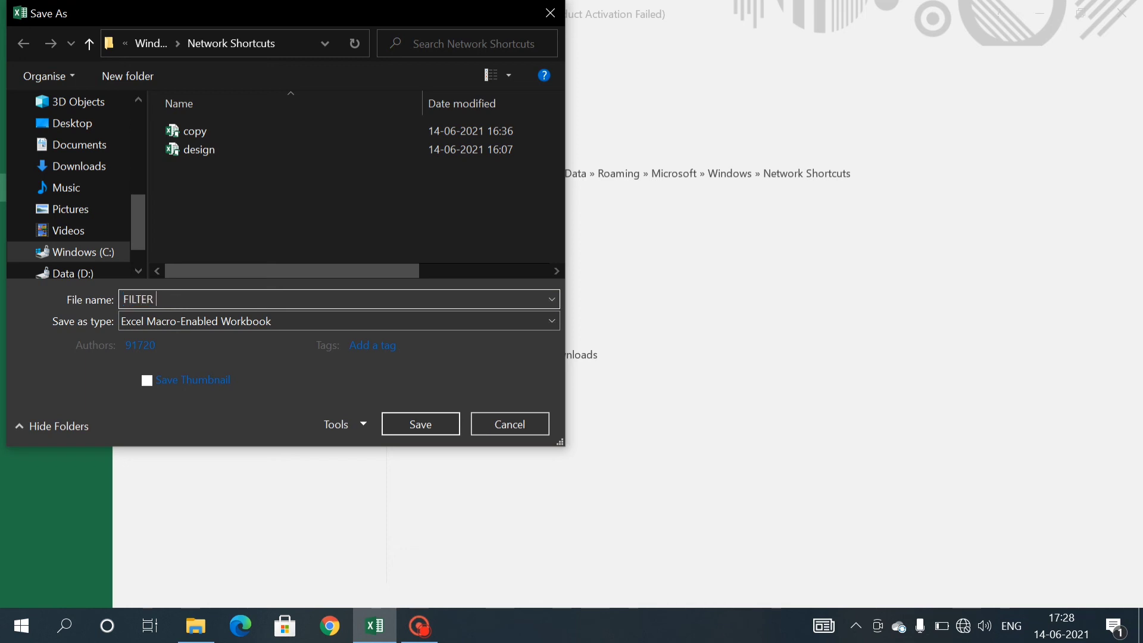
type("BY STATE")
left_click(439, 433)
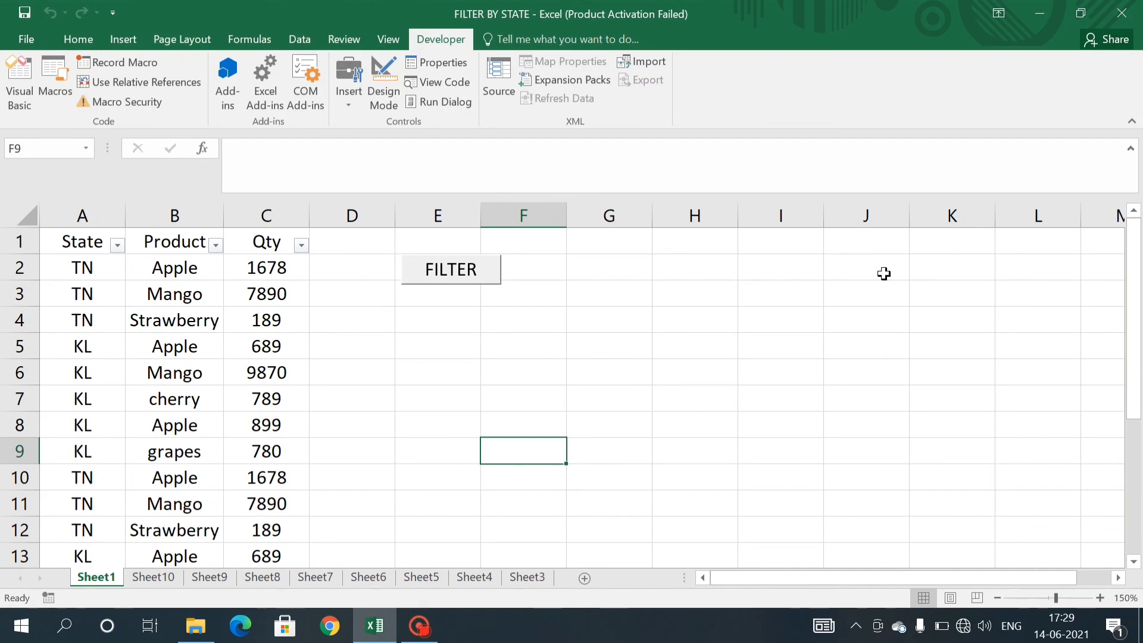
Step: Switch to File Explorer, find the FILTER BY STATE file under This PC, and check its file type in the properties
mouse_move(189, 631)
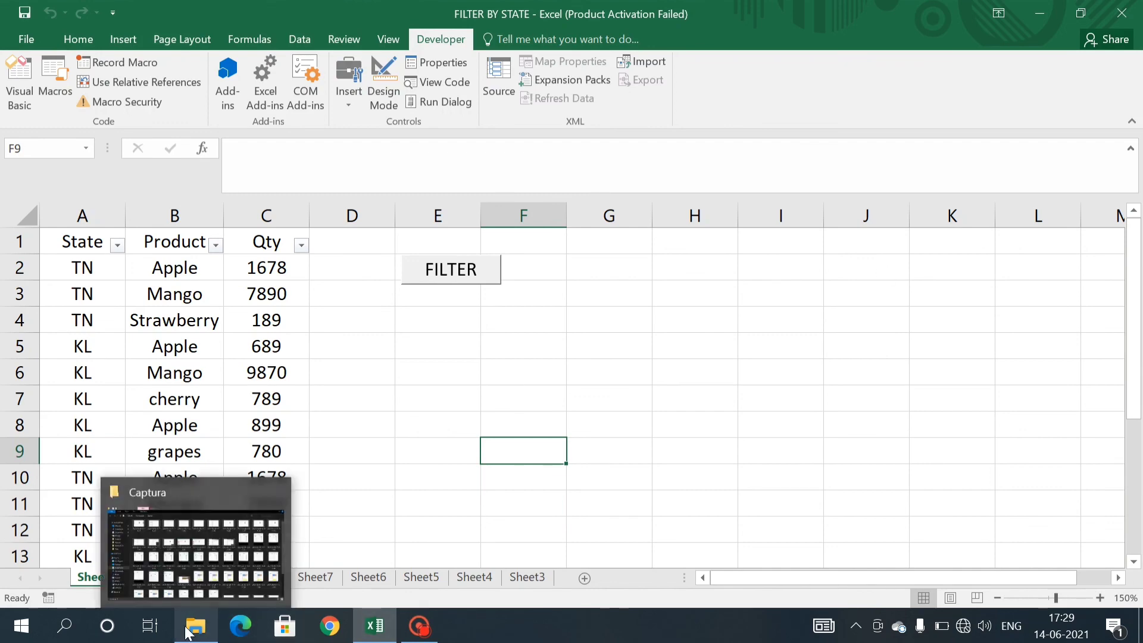
left_click(217, 530)
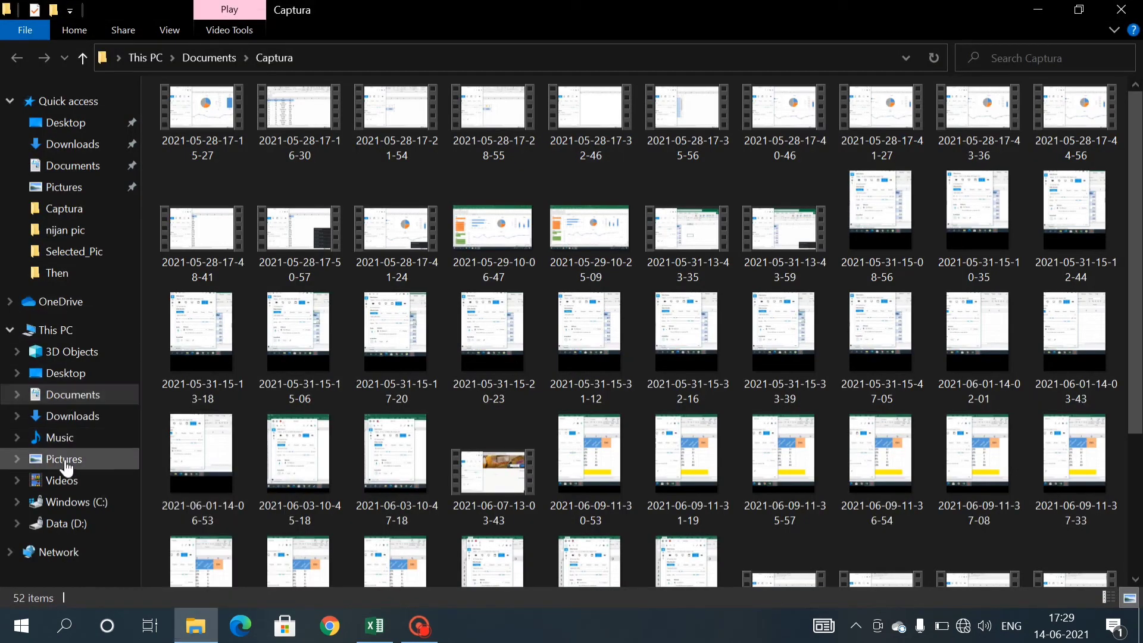
left_click(65, 340)
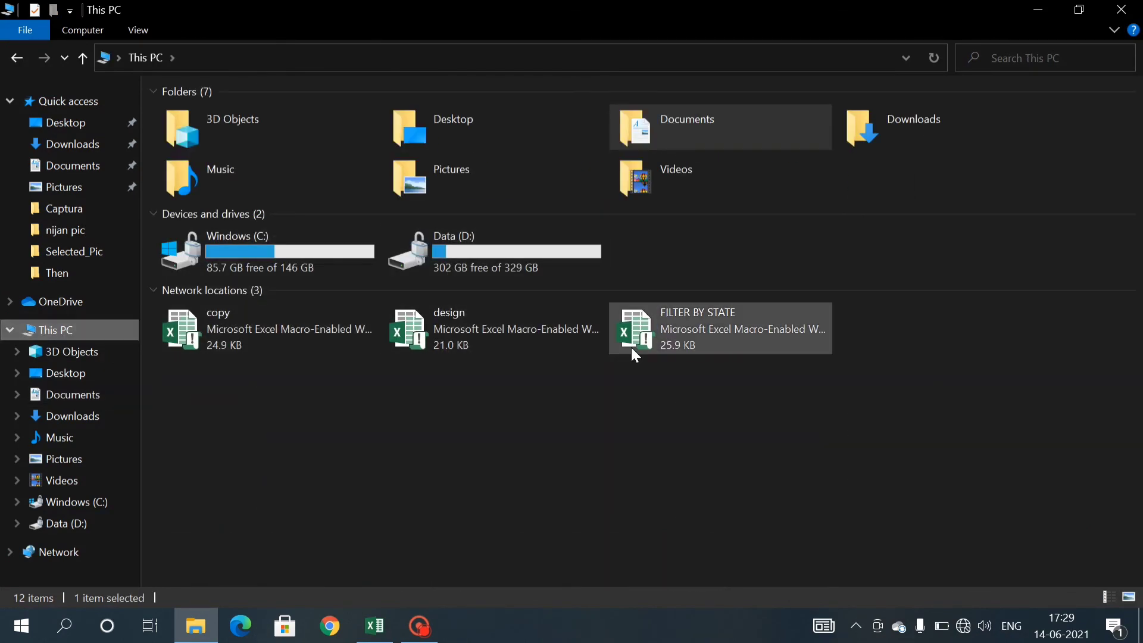
right_click(688, 339)
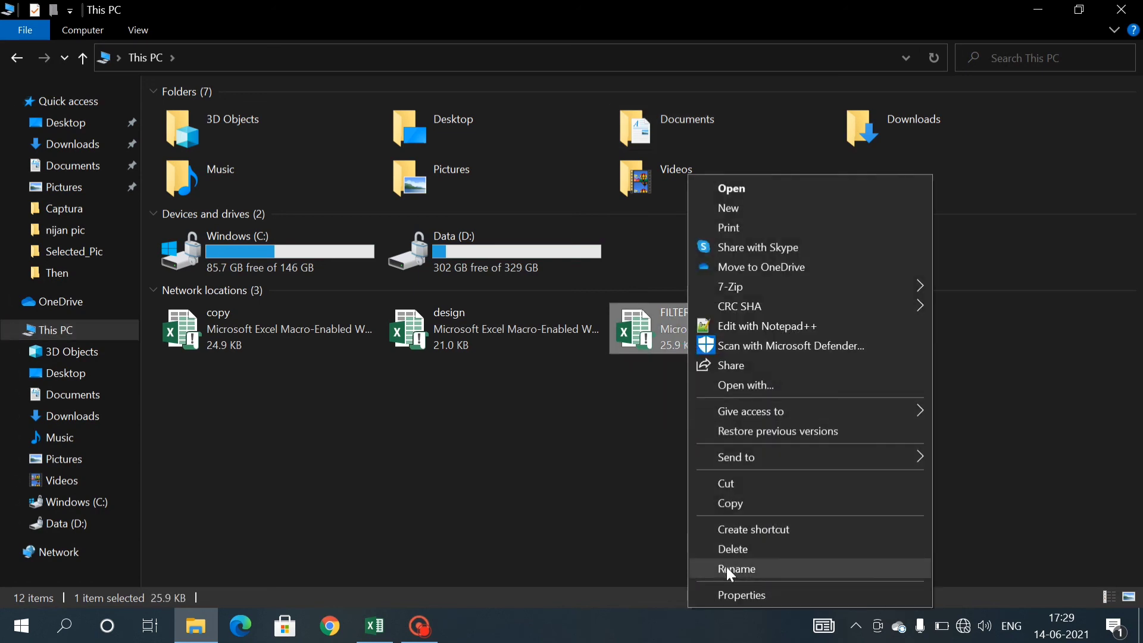
left_click(742, 595)
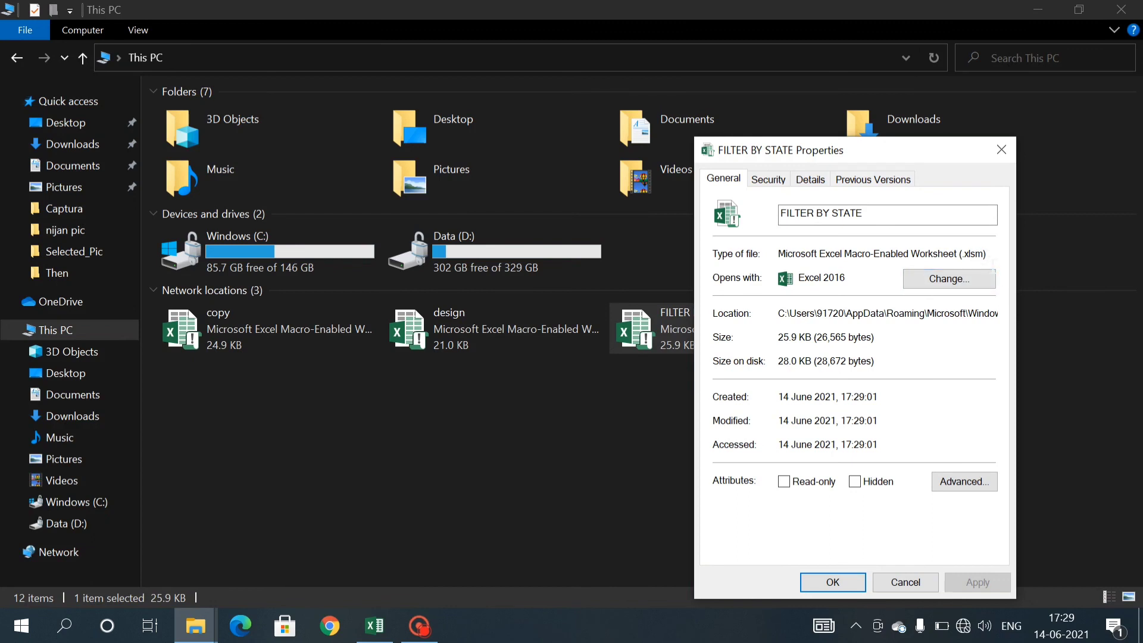
left_click(1002, 149)
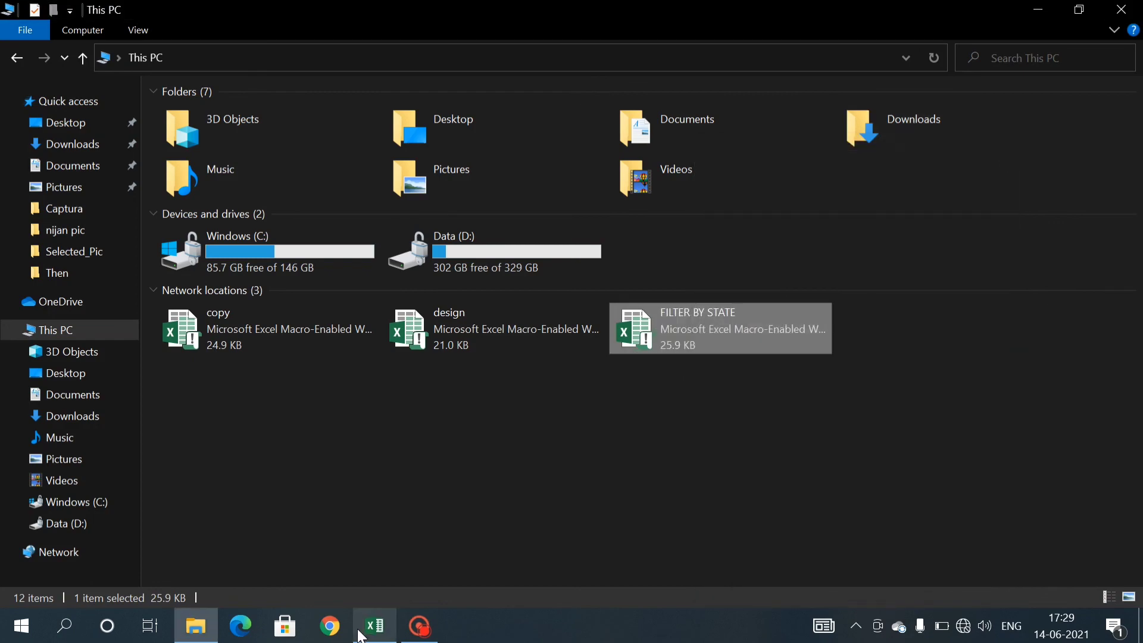